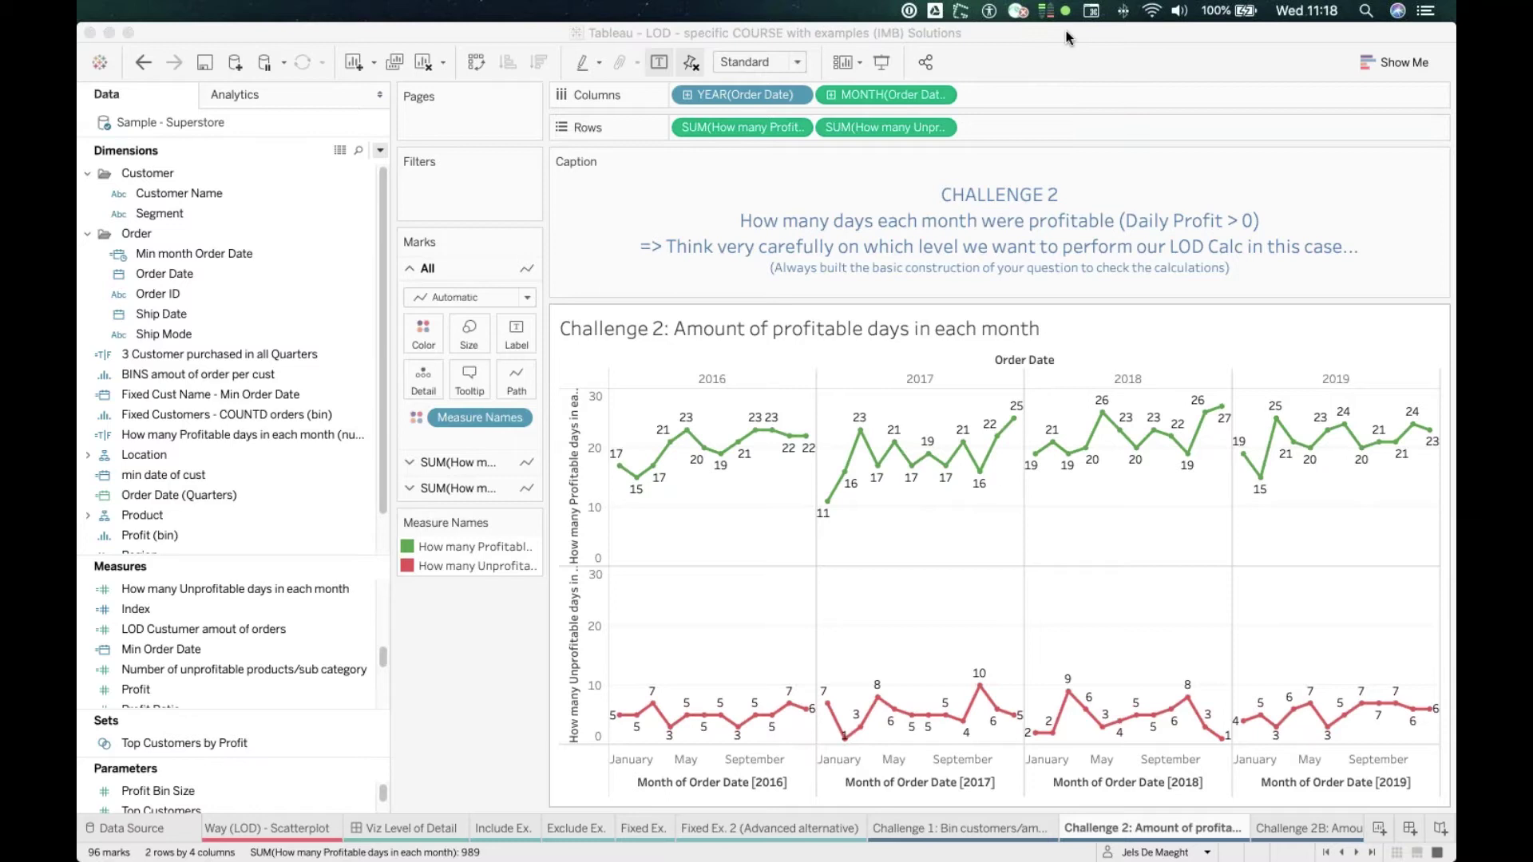
# Select the 'How many Profitable days in each month' measure in the Data pane and open its context menu.
pyautogui.click(1066, 30)
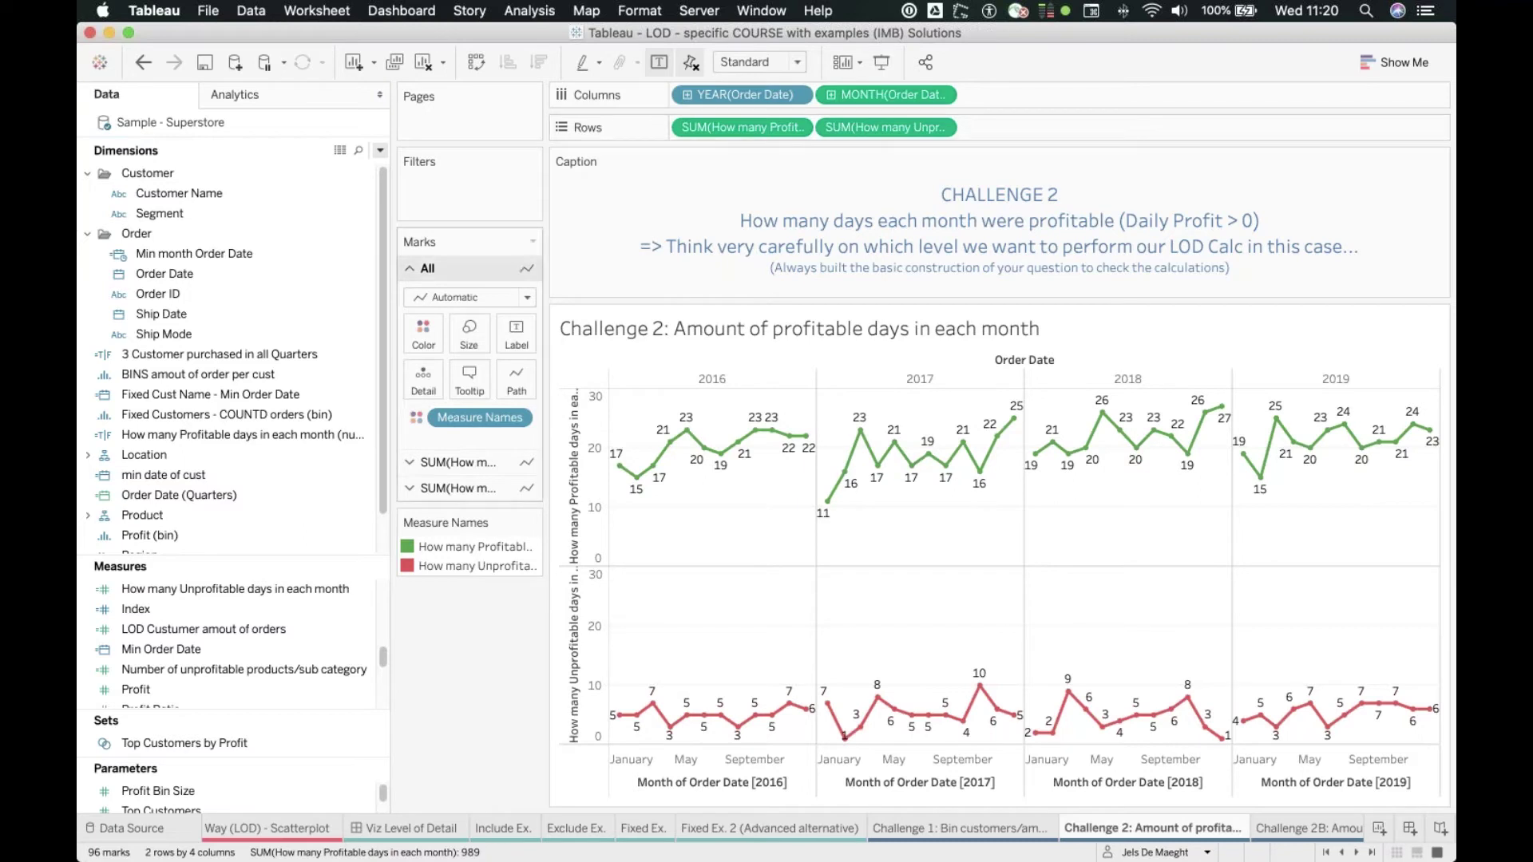
pyautogui.click(235, 645)
pyautogui.scroll(2, 235, 644)
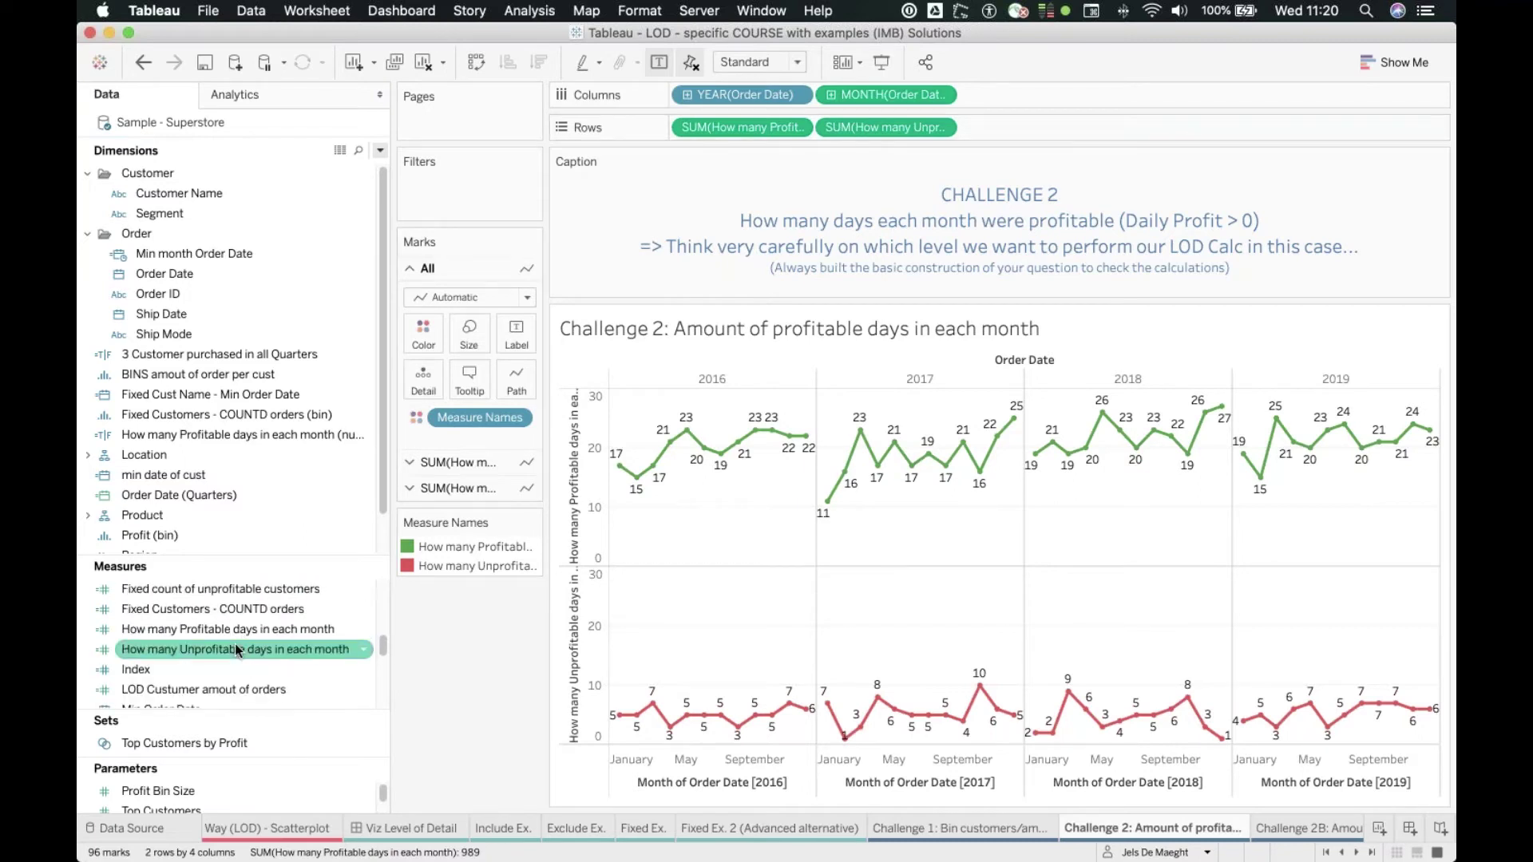
pyautogui.click(247, 631)
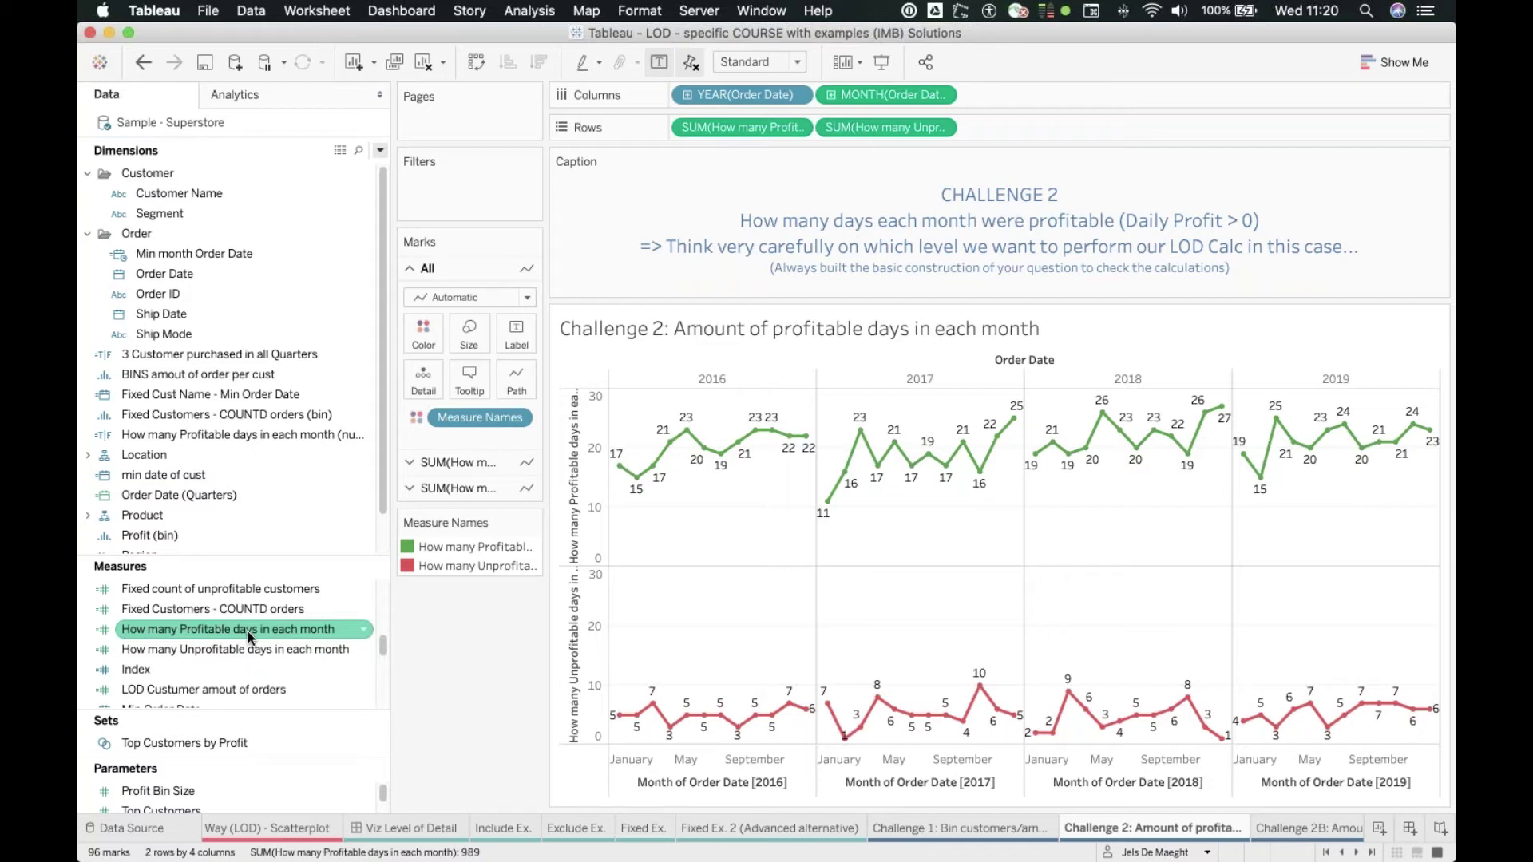
pyautogui.rightClick(248, 630)
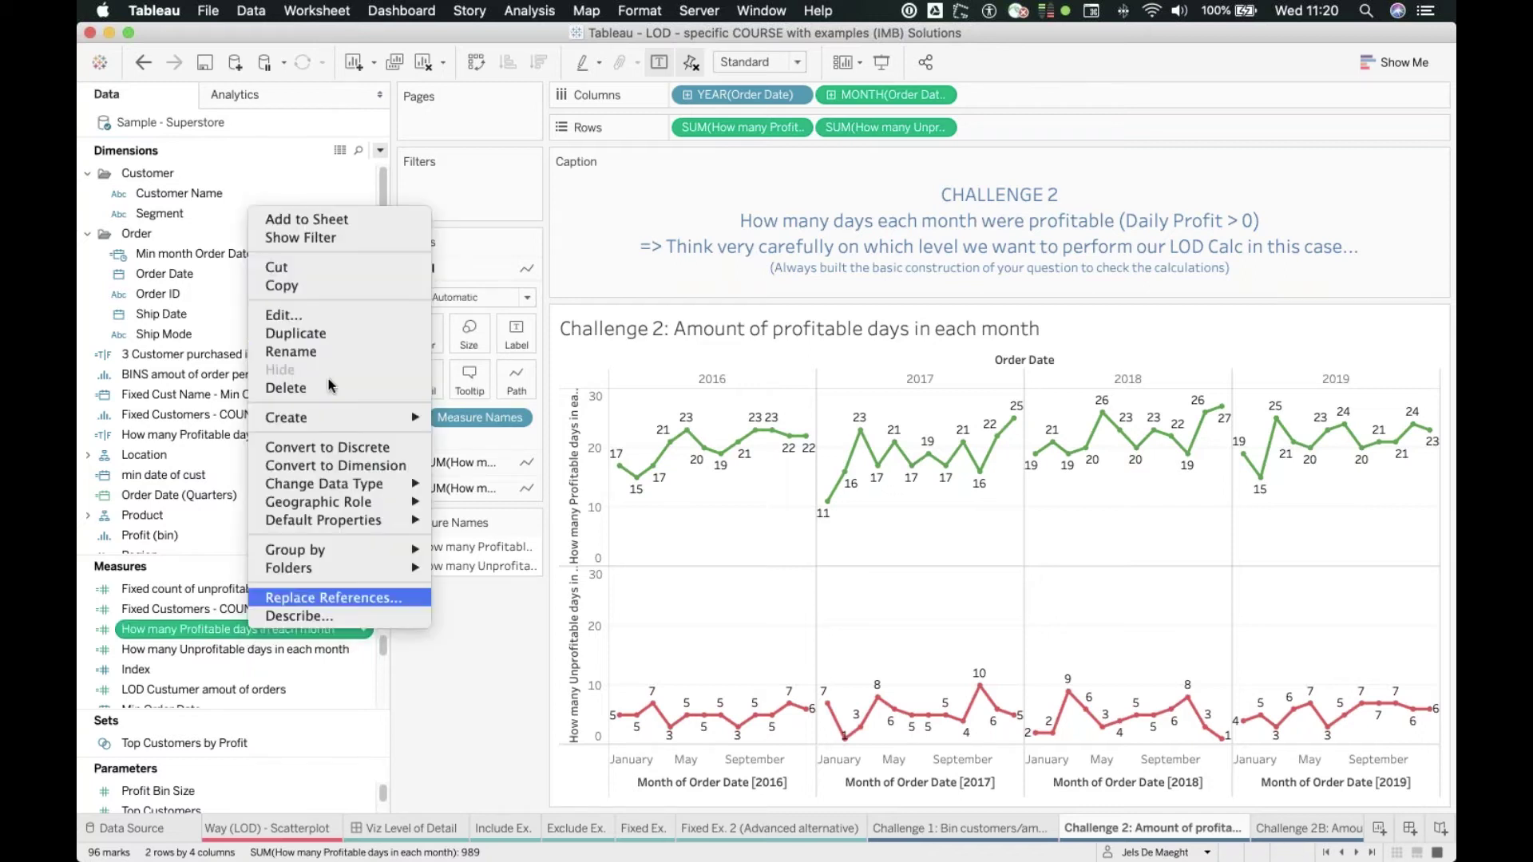
pyautogui.click(351, 315)
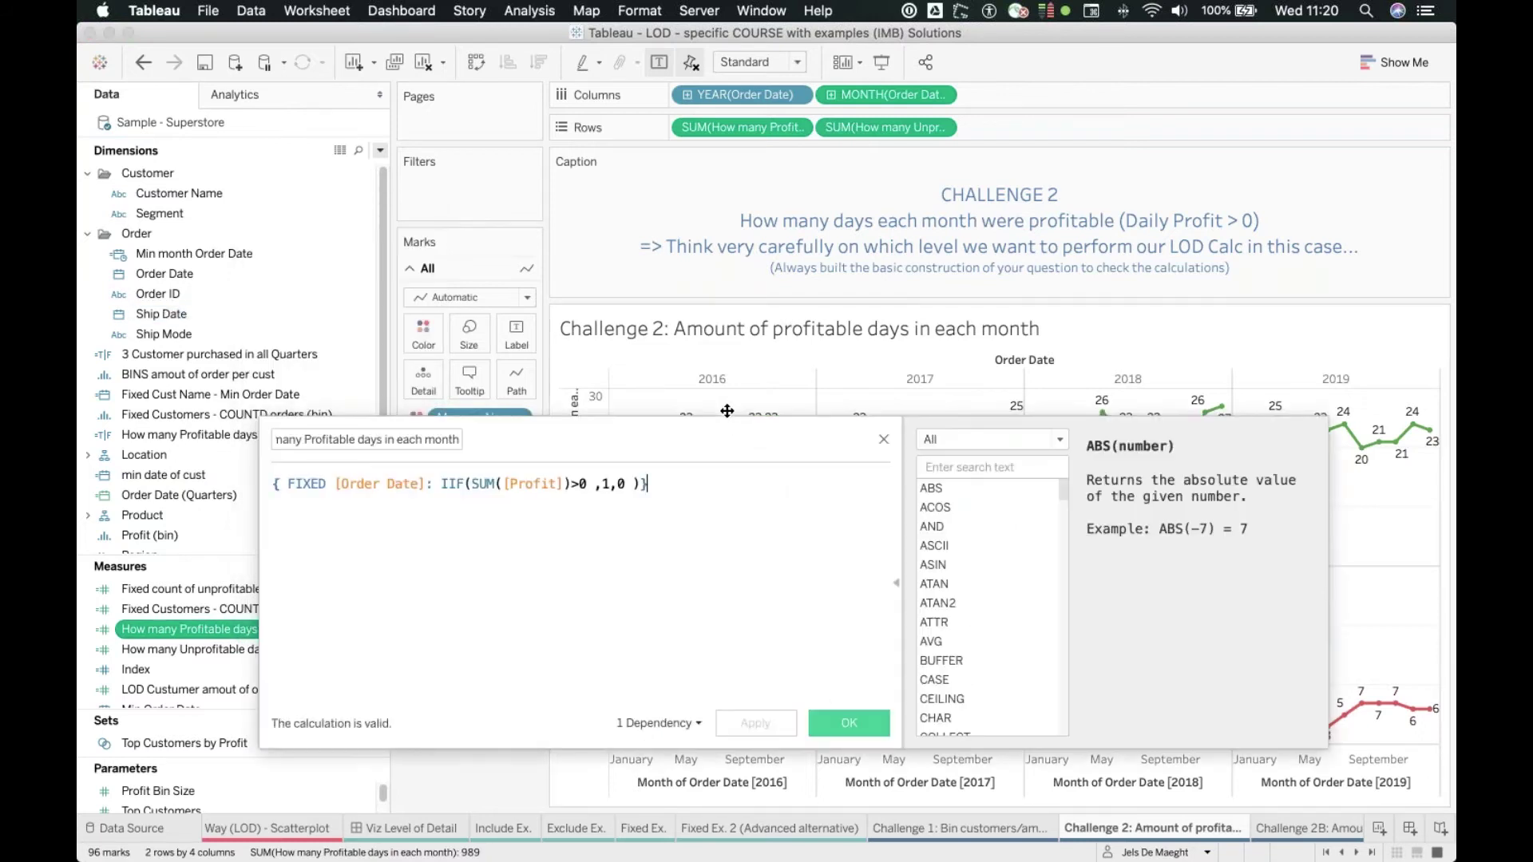
pyautogui.moveTo(731, 511); pyautogui.dragTo(719, 376)
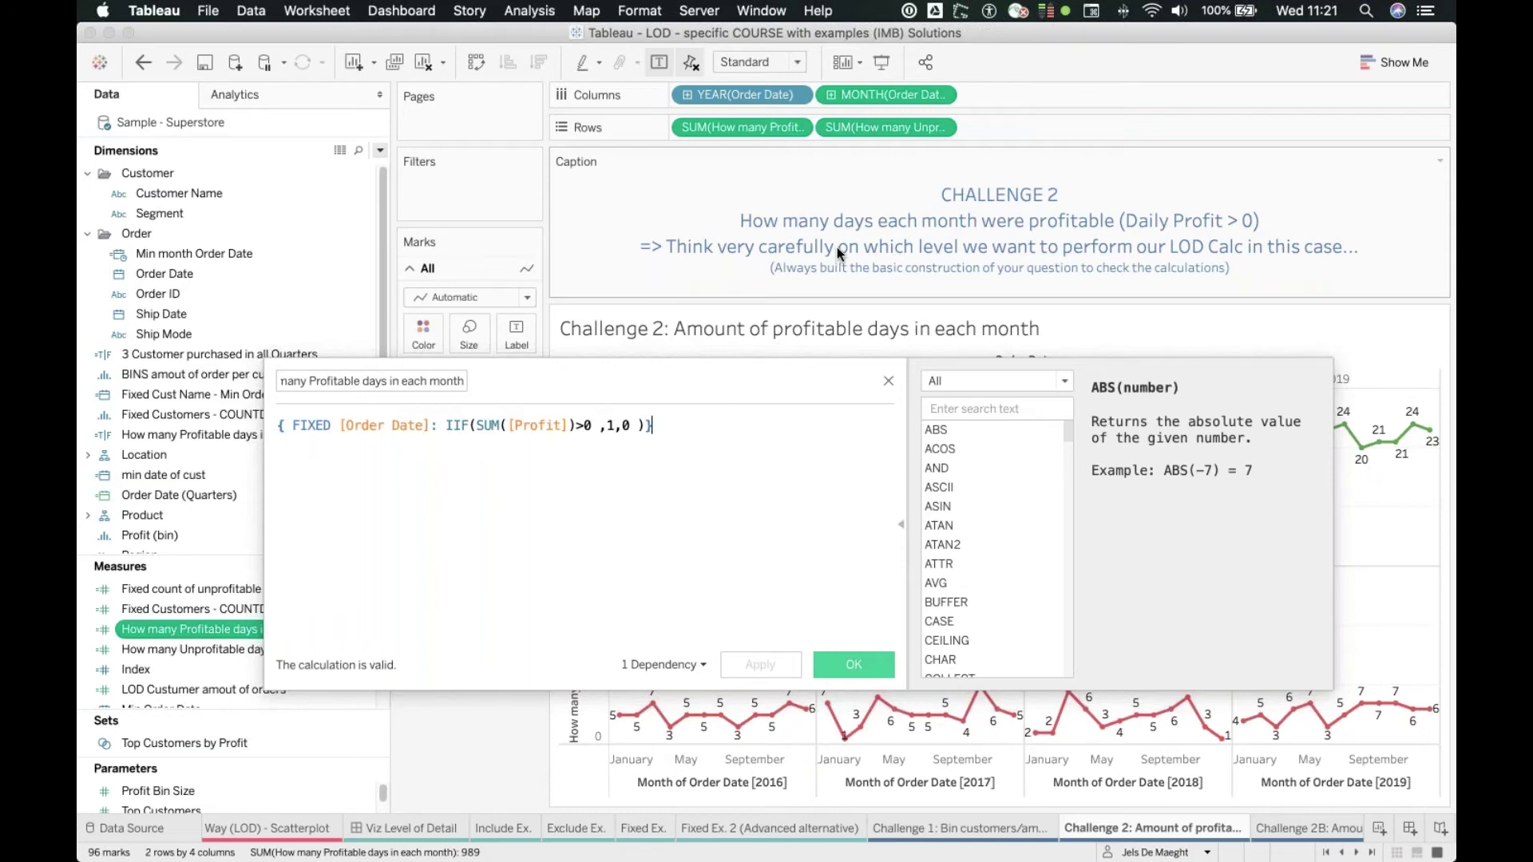
pyautogui.click(854, 664)
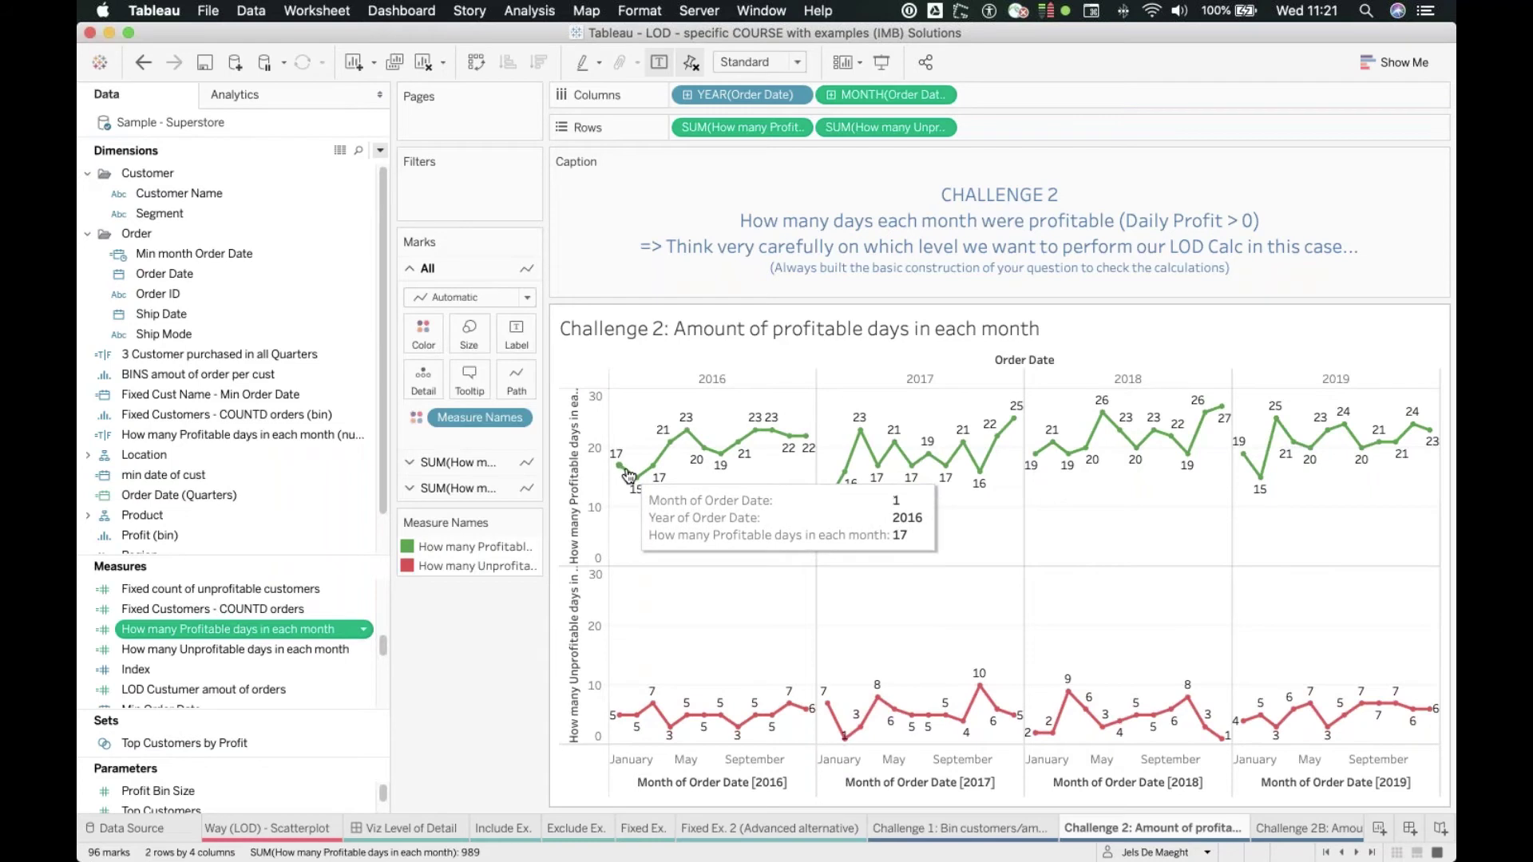
pyautogui.keyDown('super'); pyautogui.click(252, 648); pyautogui.keyUp('super')
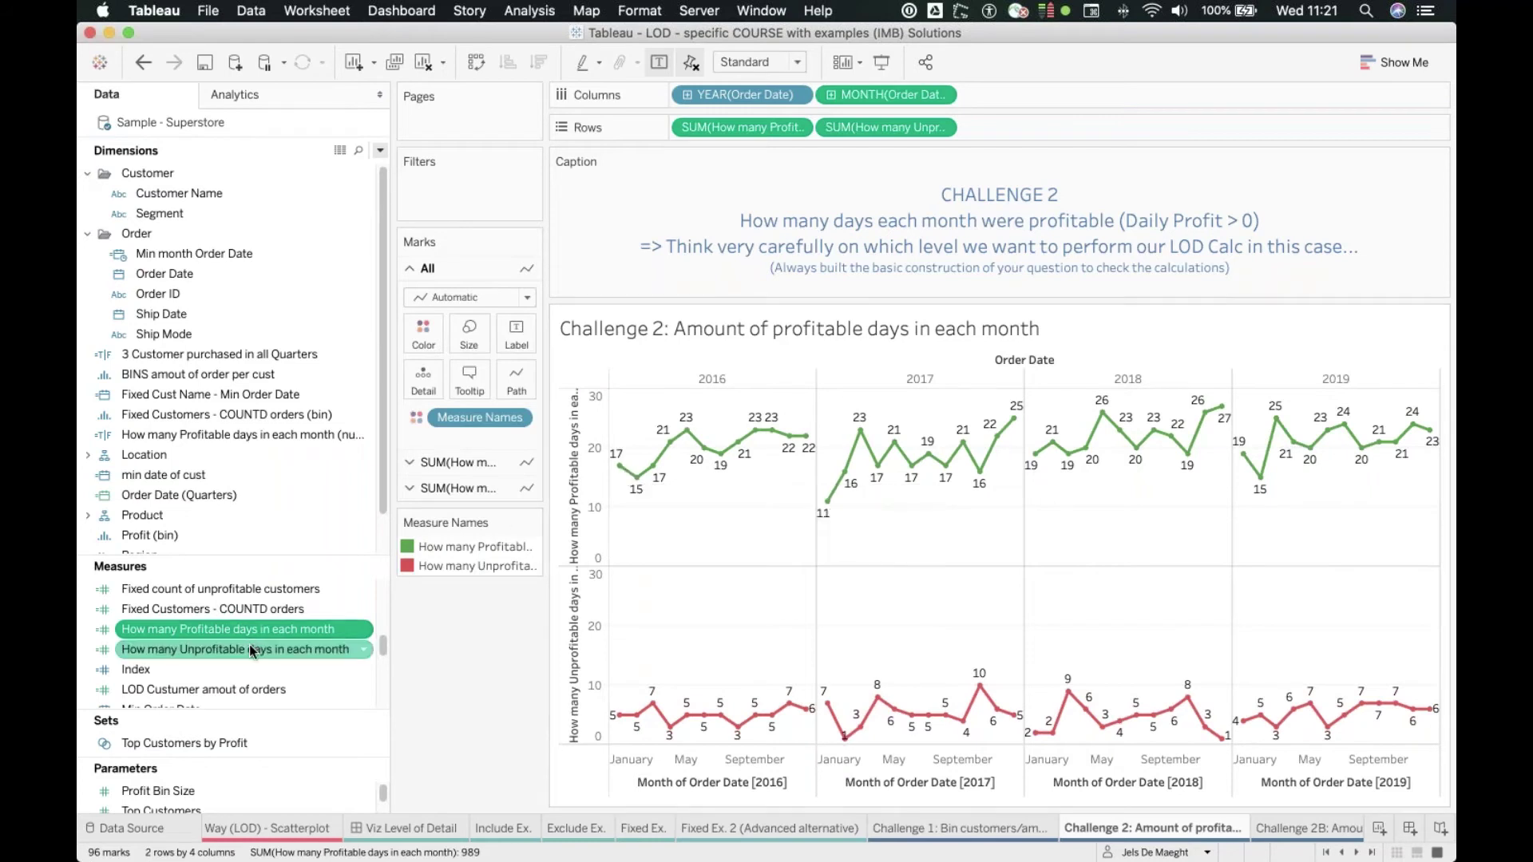
# Open the unprofitable-days calculation, check its profit-less-than-zero test, and close it unchanged.
pyautogui.rightClick(249, 644)
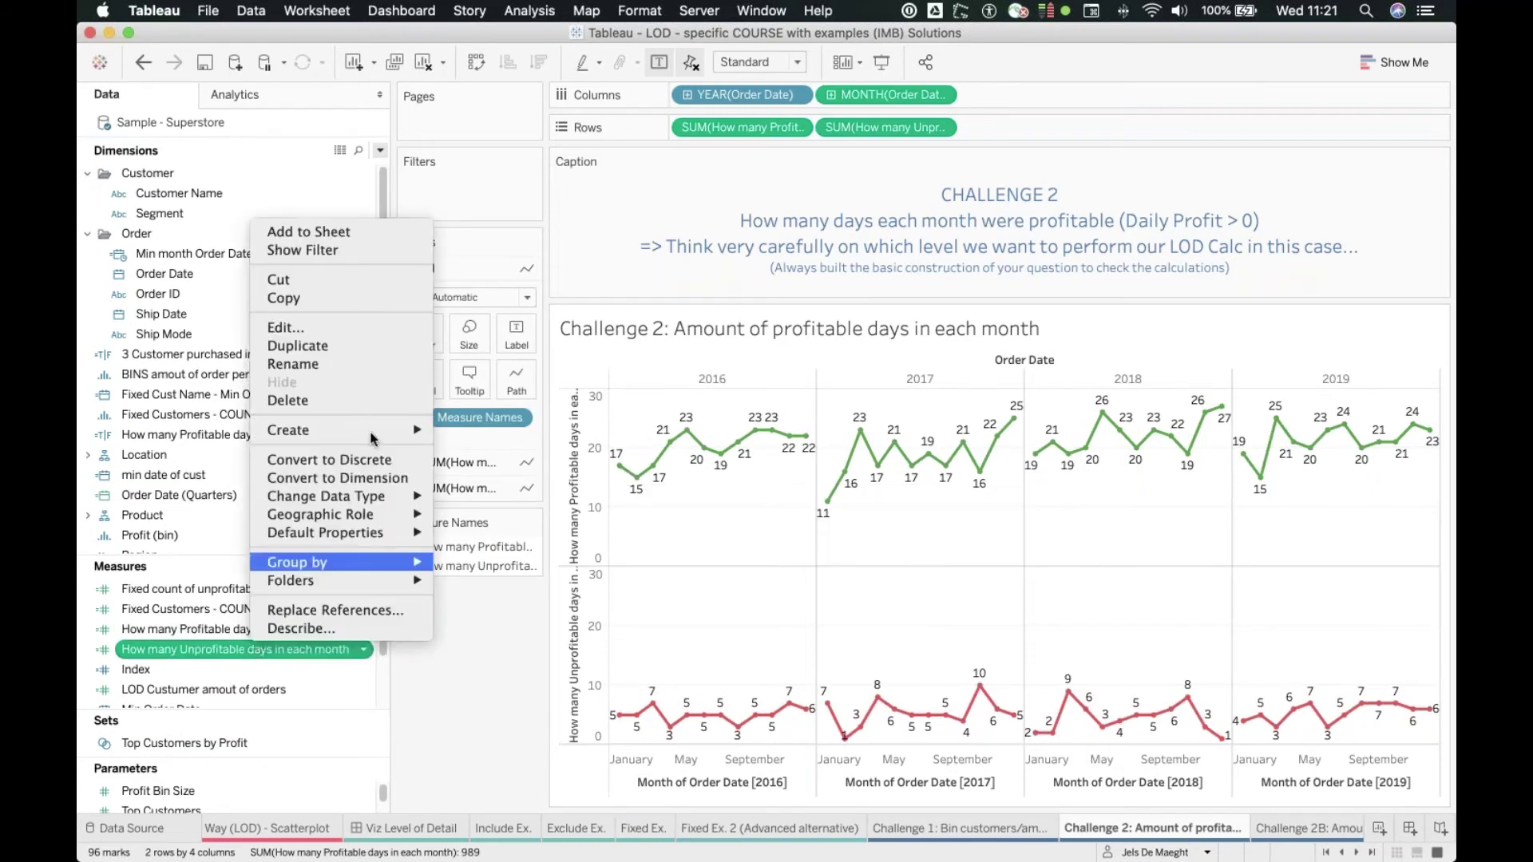
pyautogui.click(373, 329)
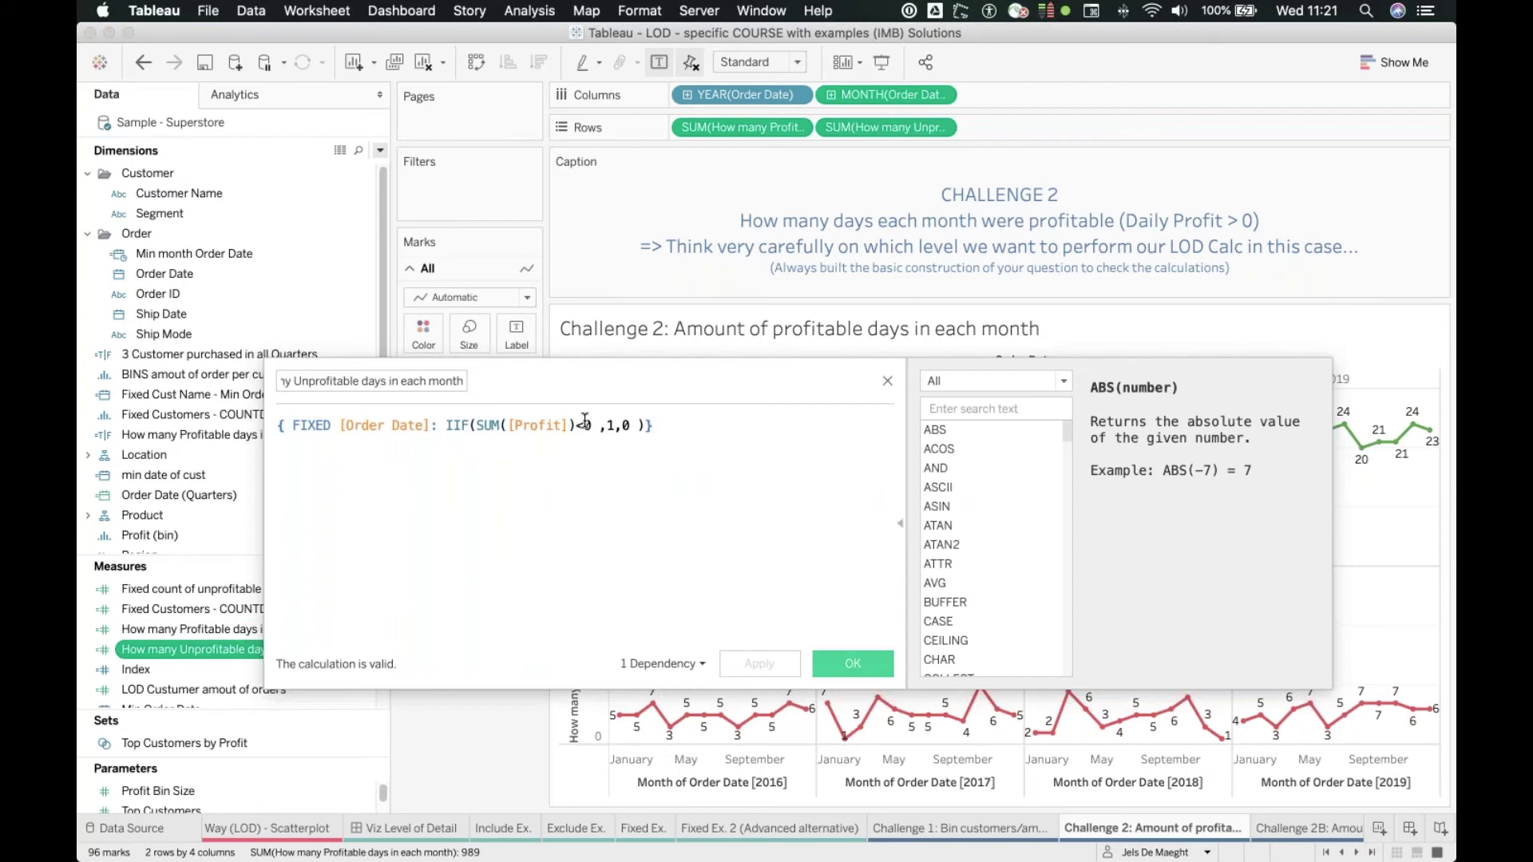
pyautogui.click(582, 424)
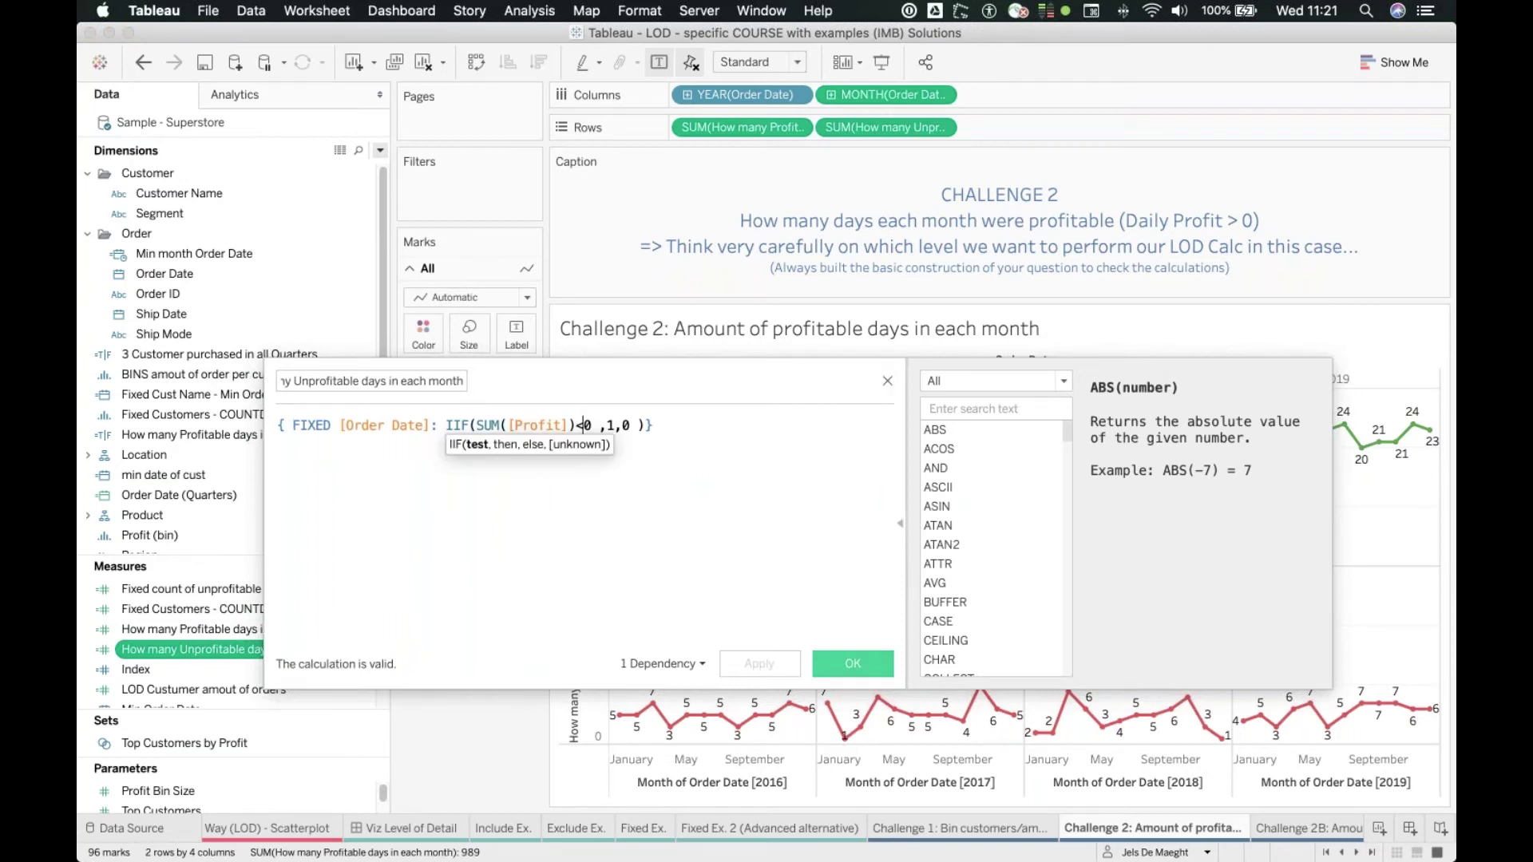
pyautogui.click(888, 381)
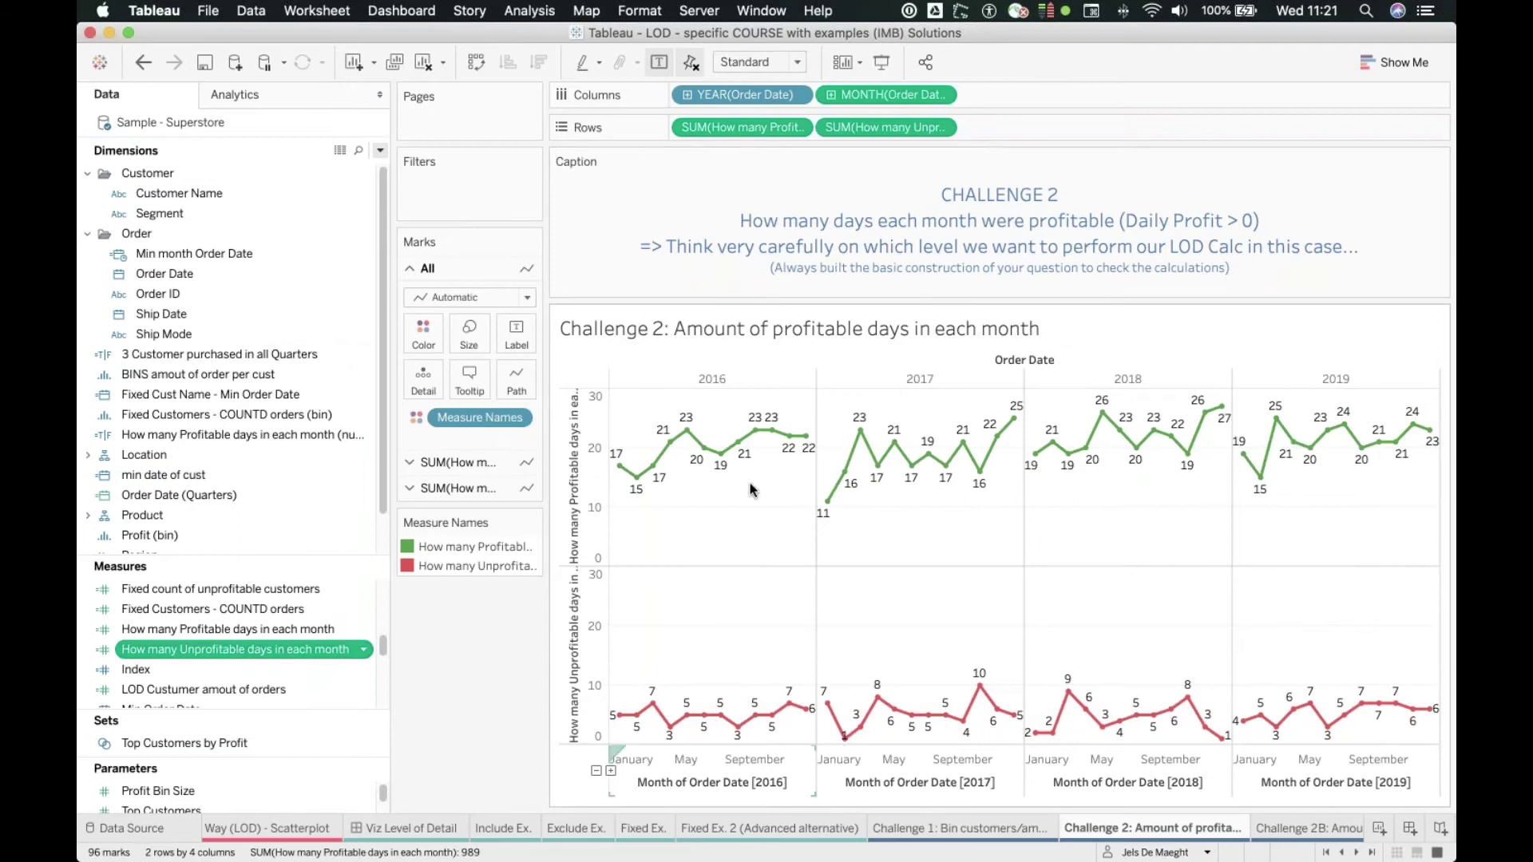
pyautogui.moveTo(1018, 715)
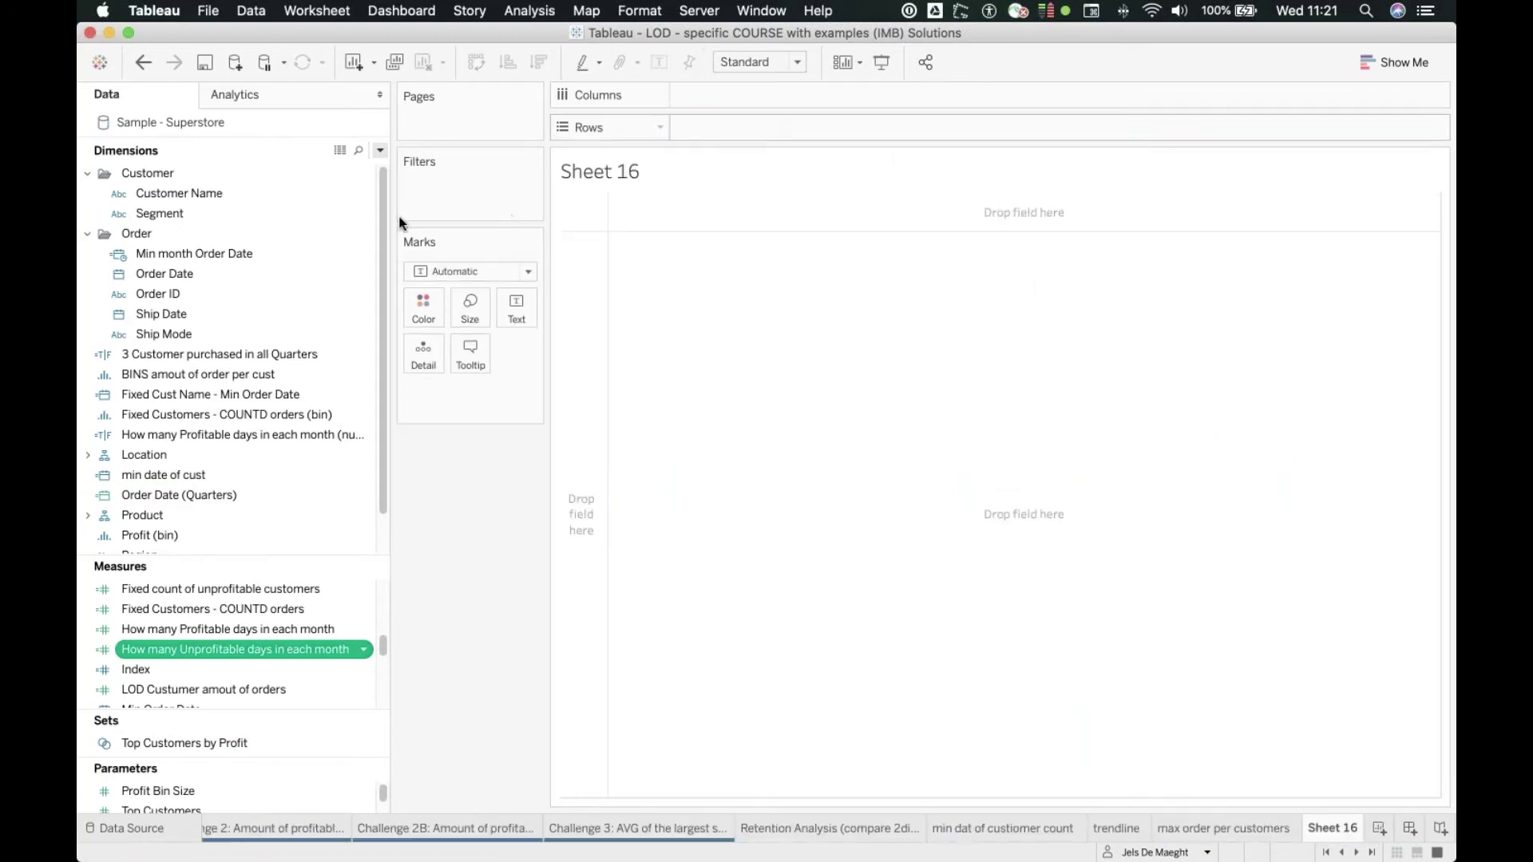
# Put YEAR and continuous MONTH of Order Date on Columns and plot profitable days as a line.
pyautogui.moveTo(247, 270); pyautogui.dragTo(845, 96)
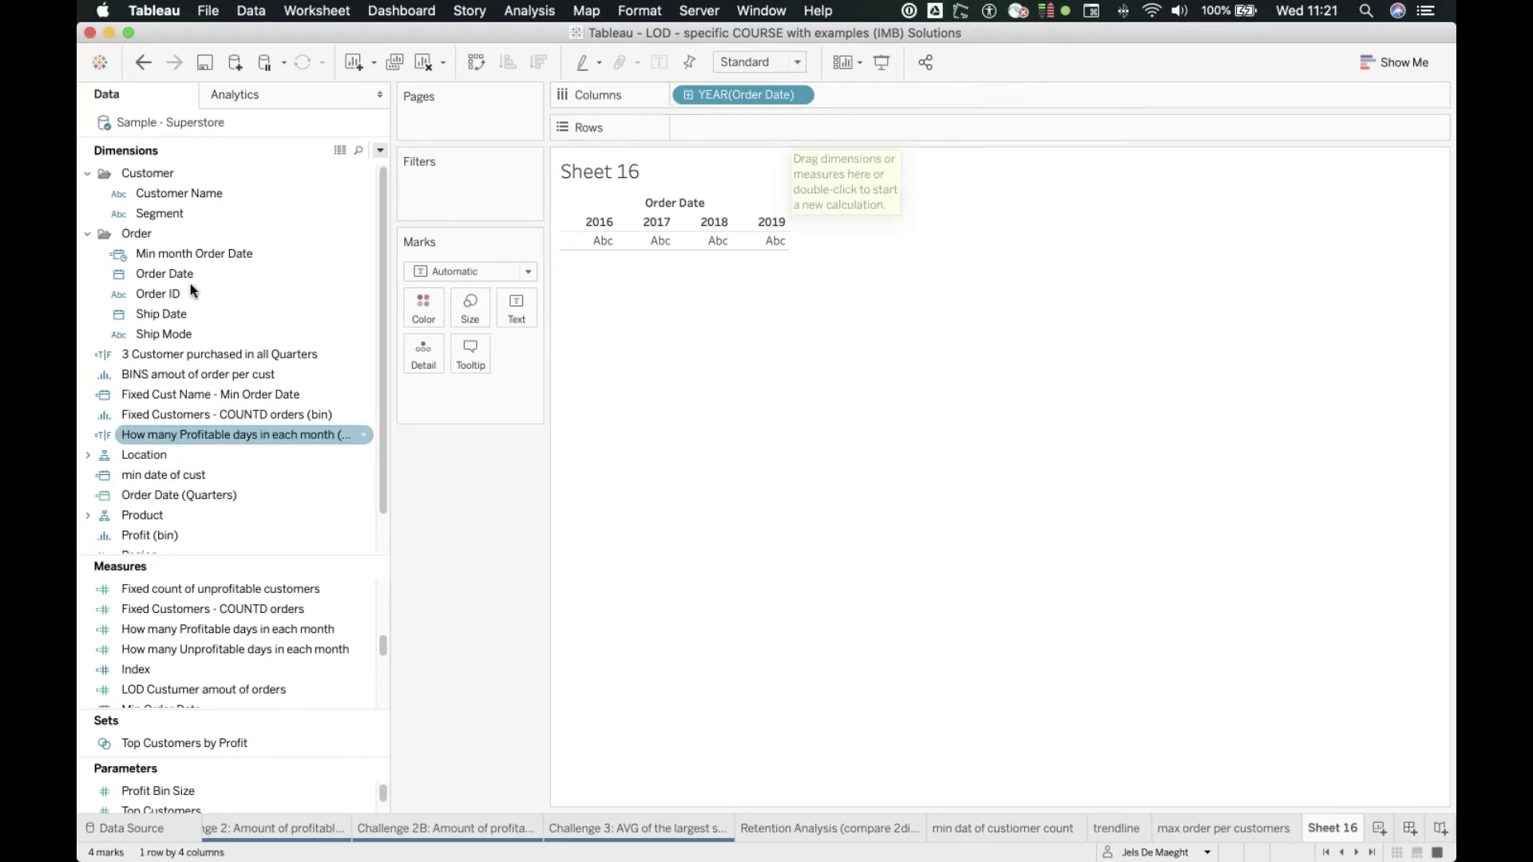
pyautogui.moveTo(182, 277); pyautogui.dragTo(910, 96)
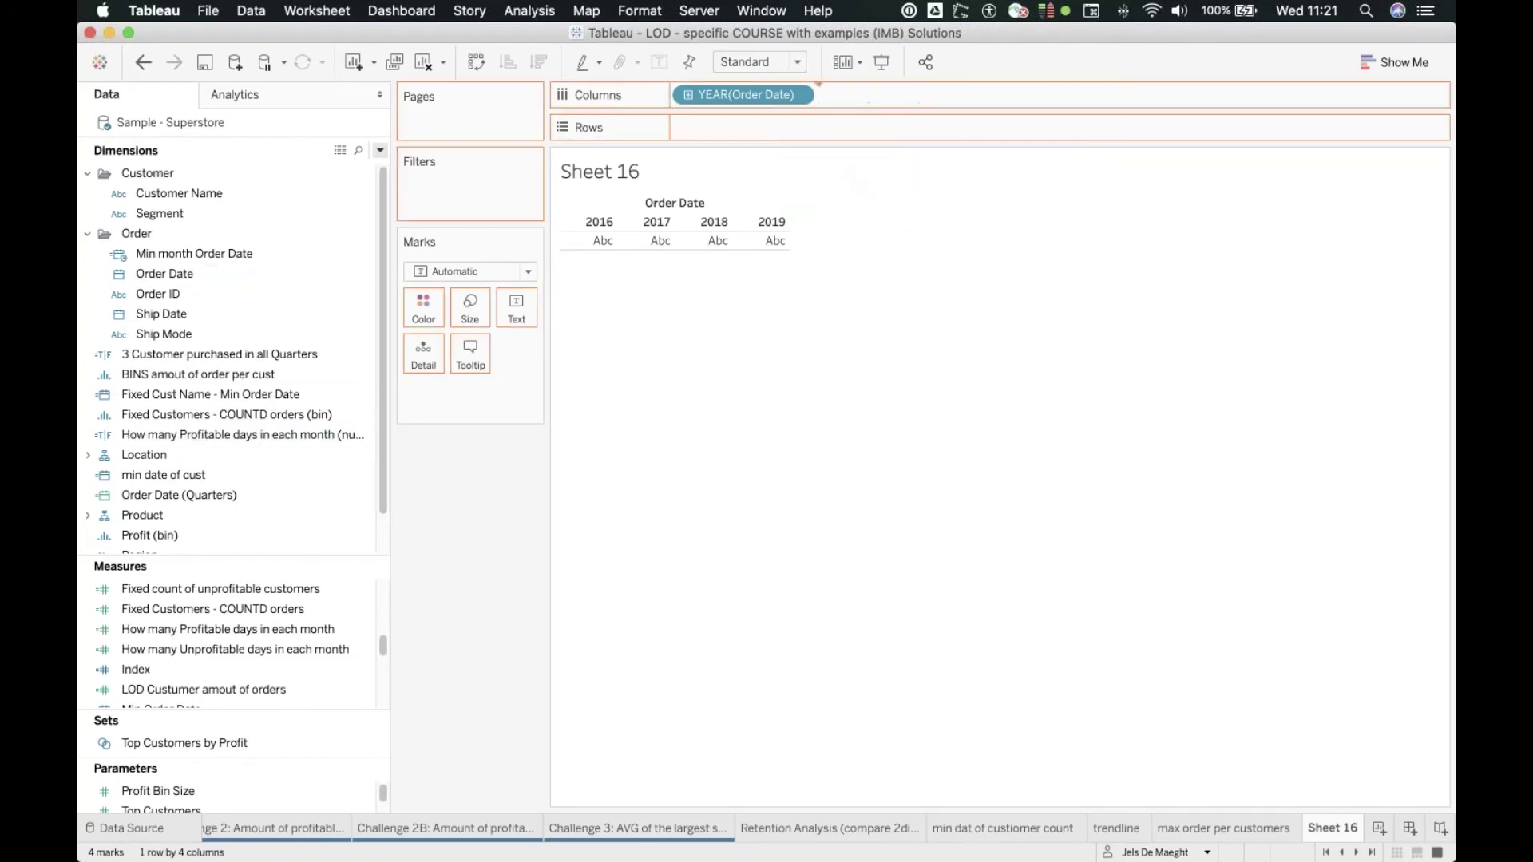
pyautogui.click(942, 98)
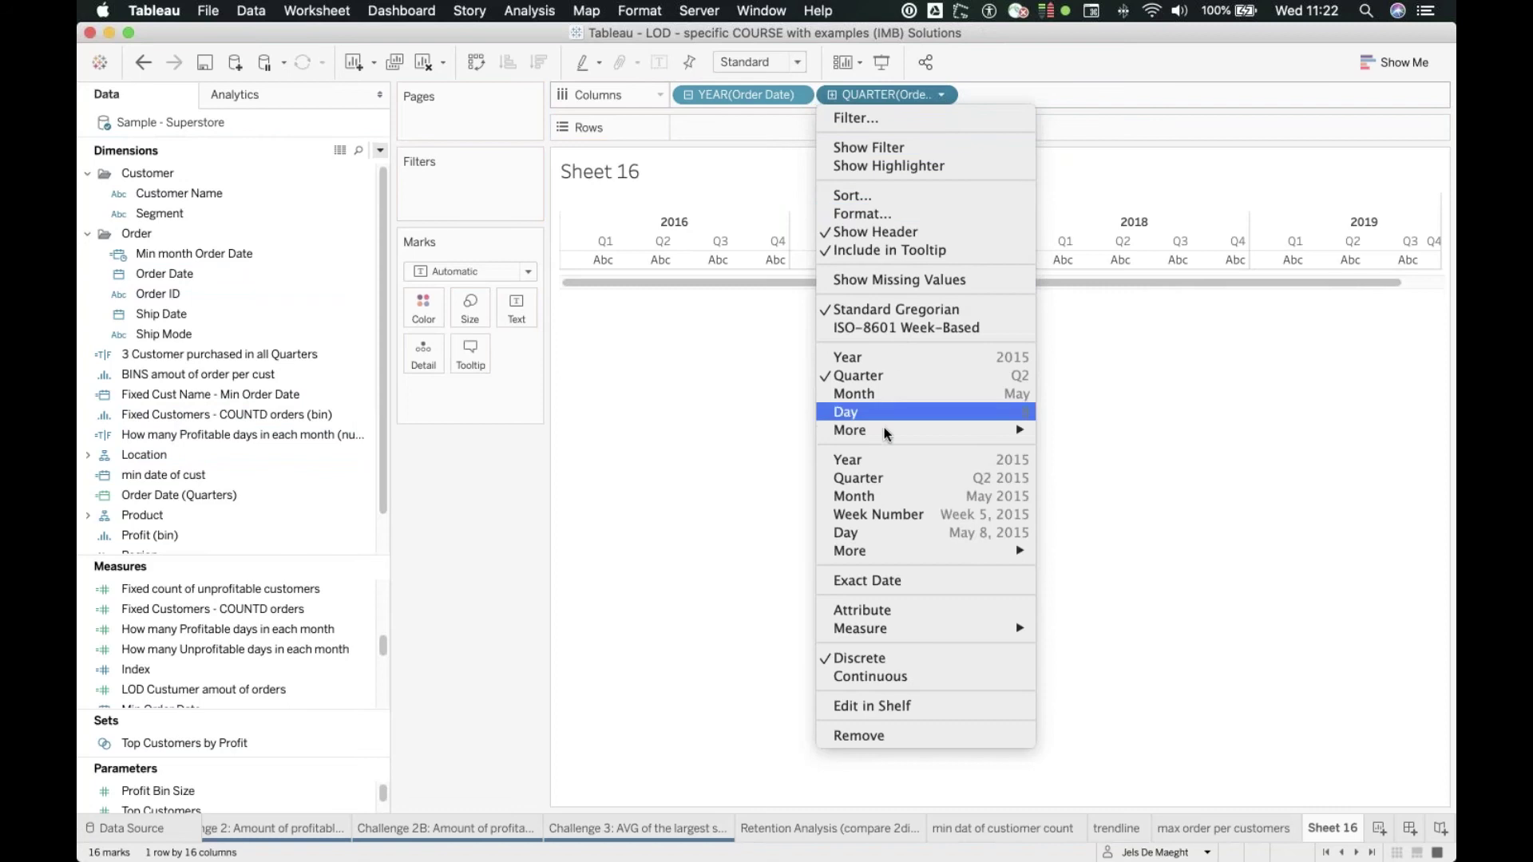
pyautogui.click(878, 497)
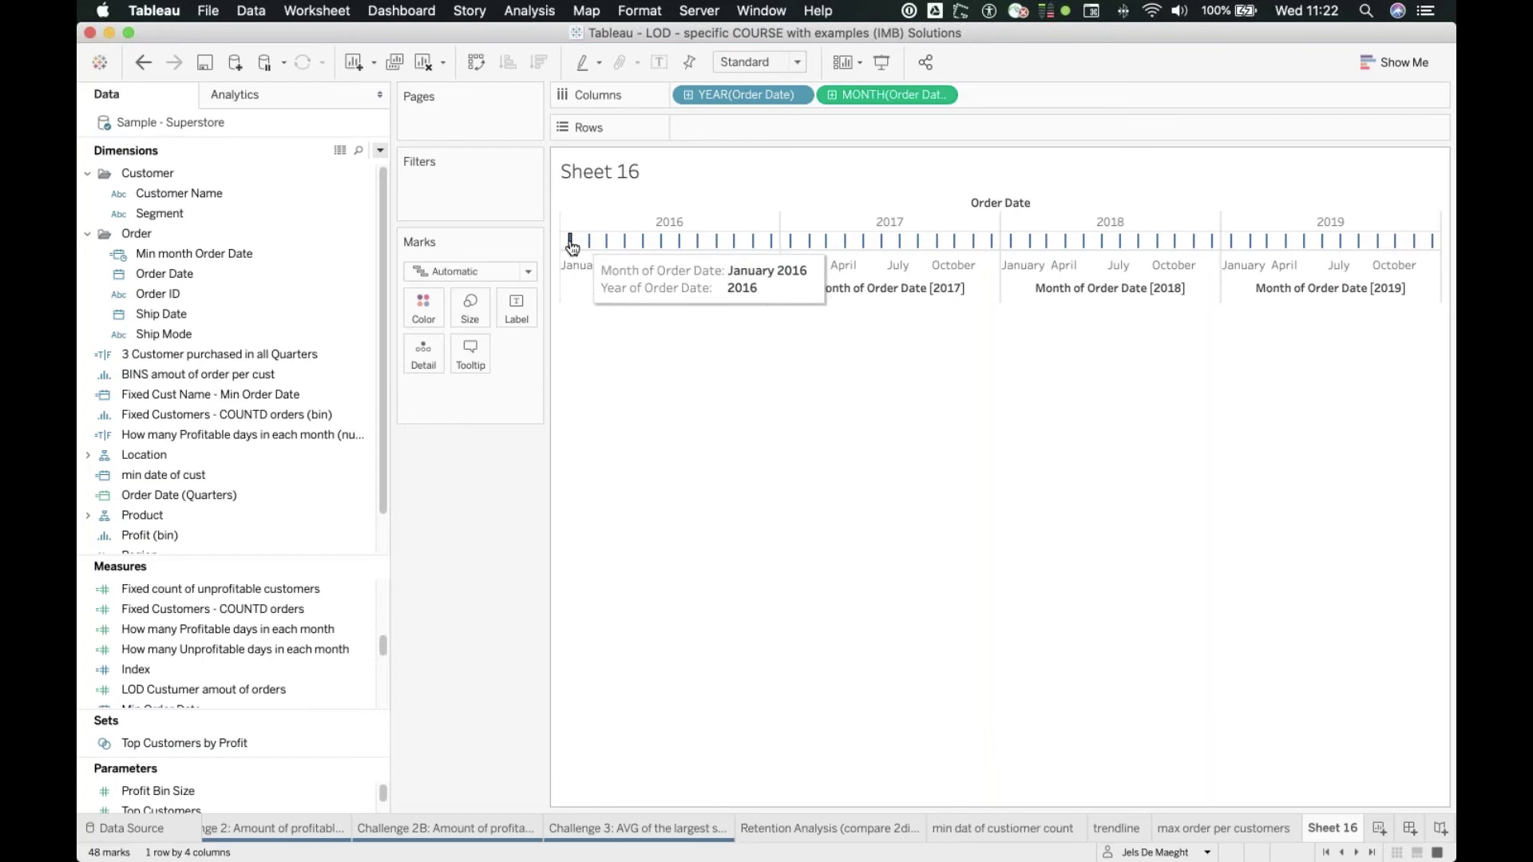
pyautogui.moveTo(772, 249)
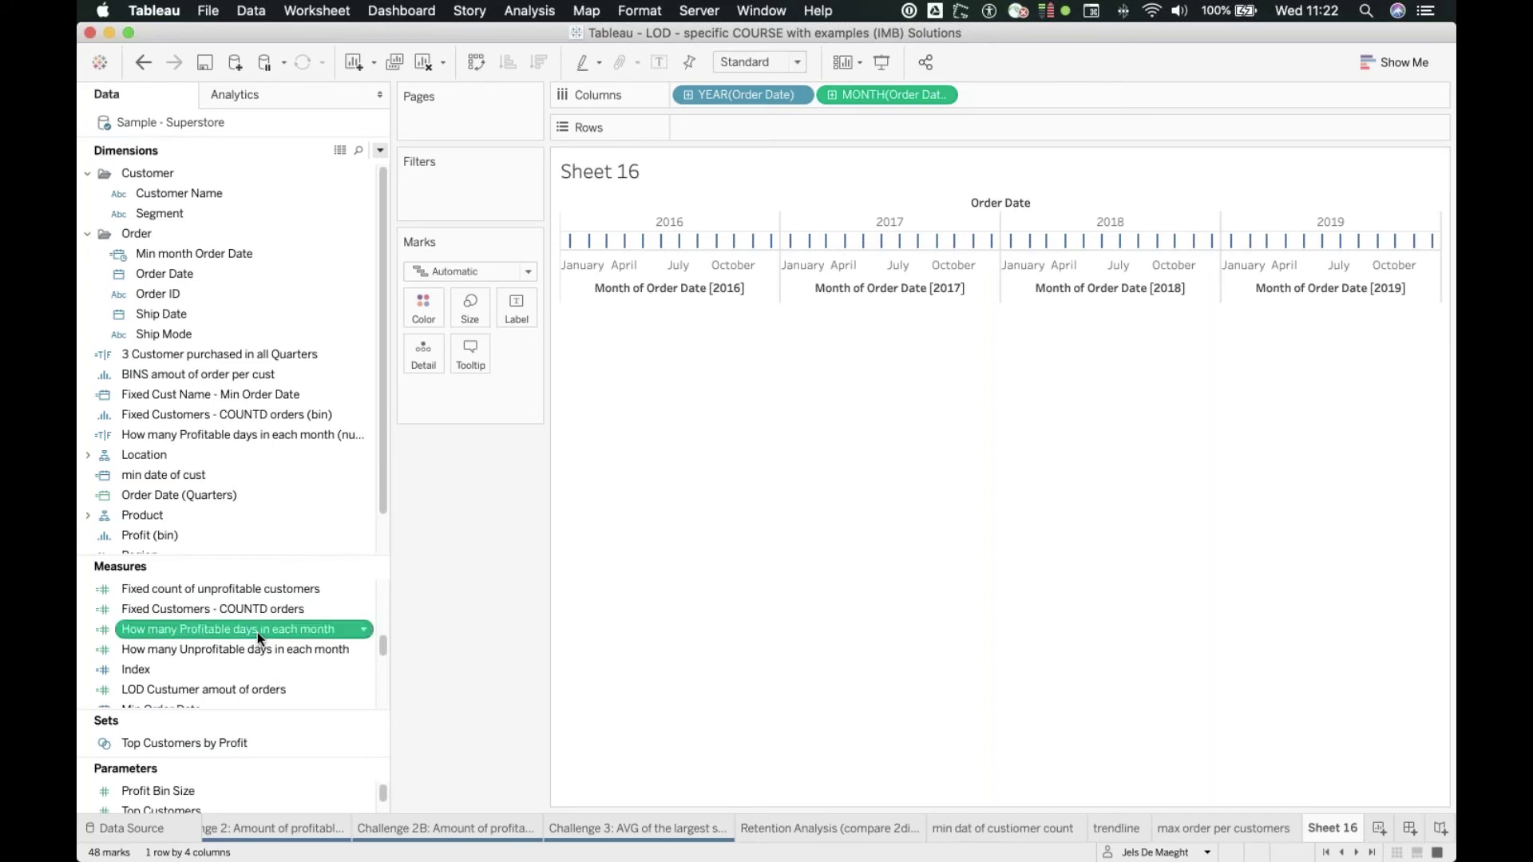
pyautogui.moveTo(257, 632); pyautogui.dragTo(789, 130)
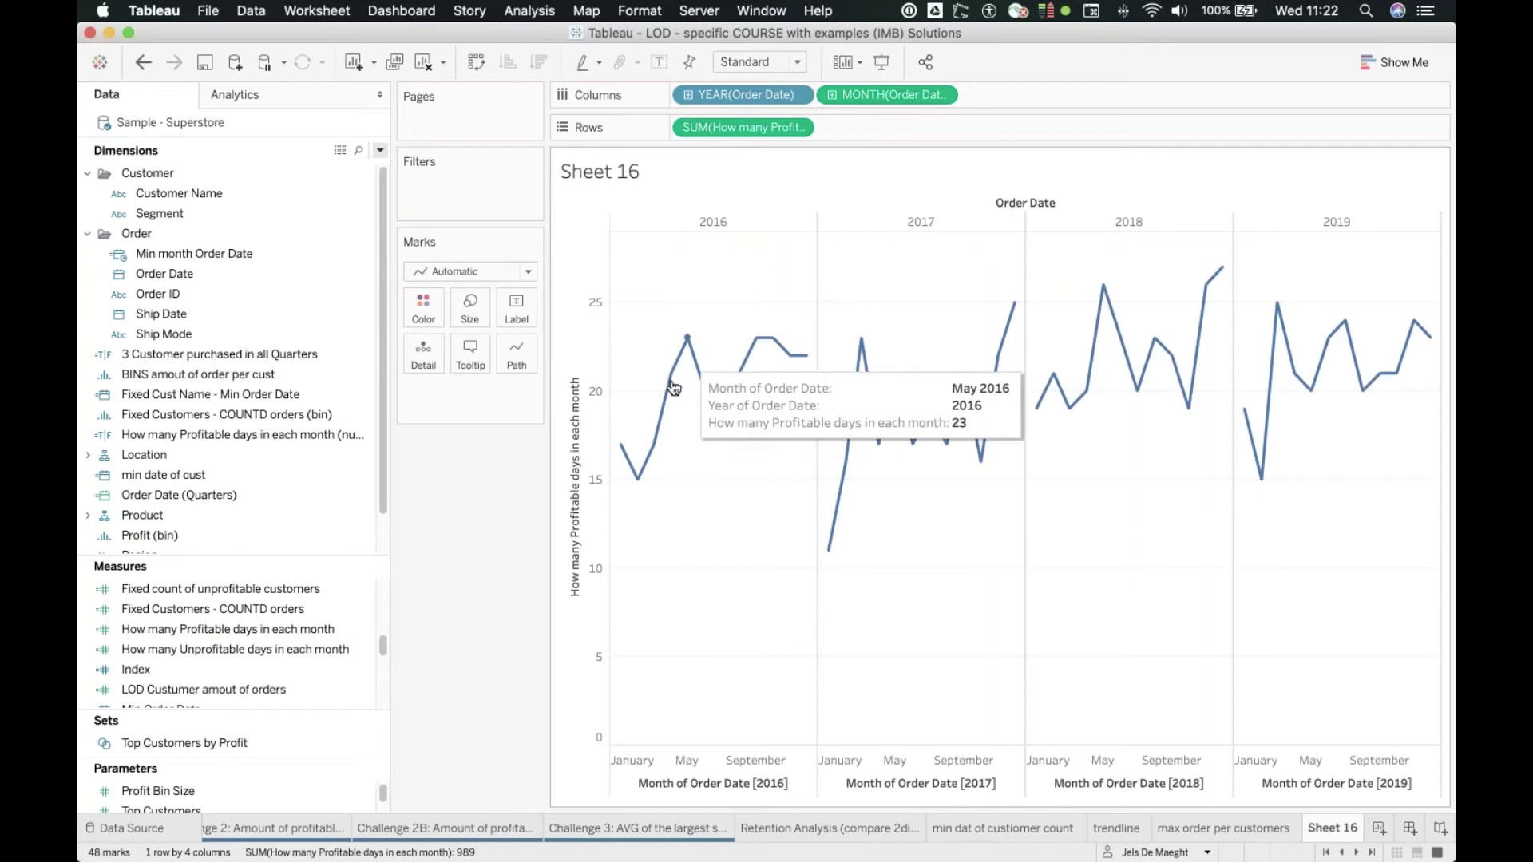
# Label the profitable-days line, then add an unprofitable-days line labelled with its own monthly counts.
pyautogui.moveTo(746, 129); pyautogui.dragTo(517, 310)
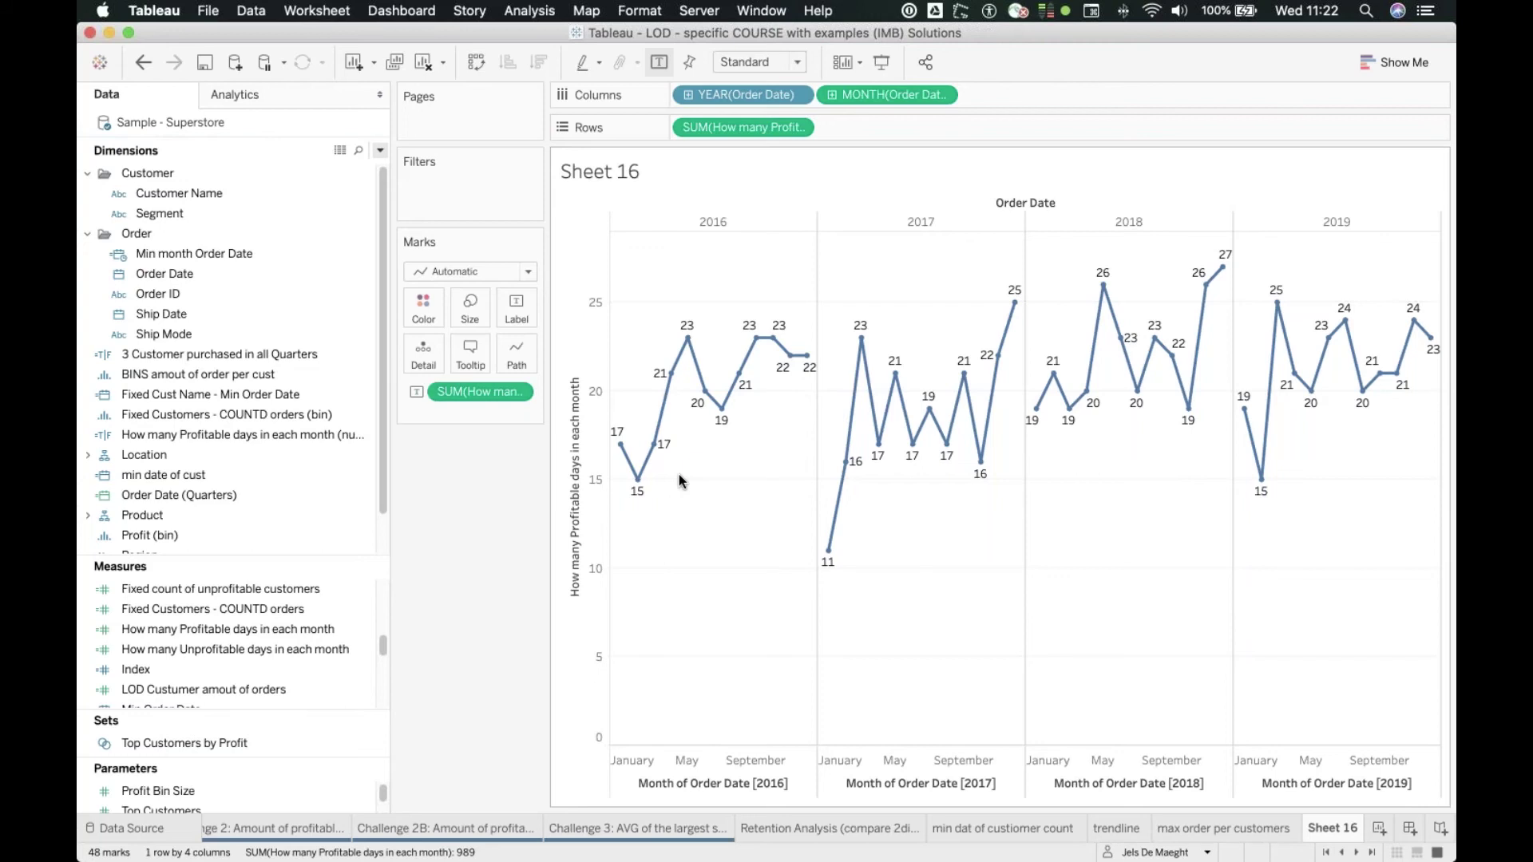
pyautogui.moveTo(181, 650); pyautogui.dragTo(912, 131)
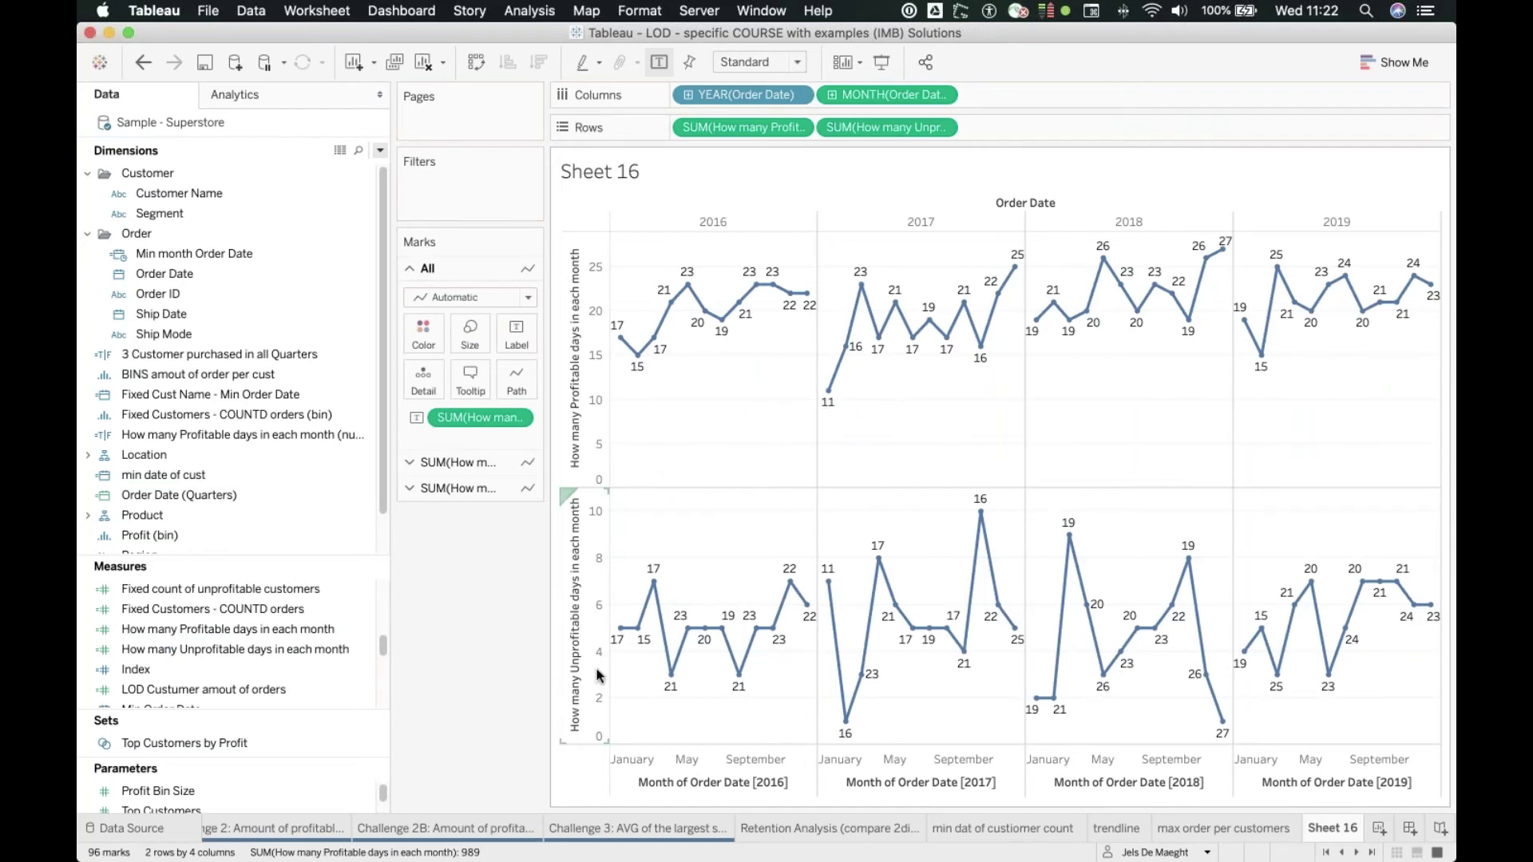
pyautogui.click(447, 488)
pyautogui.moveTo(515, 561); pyautogui.dragTo(517, 563)
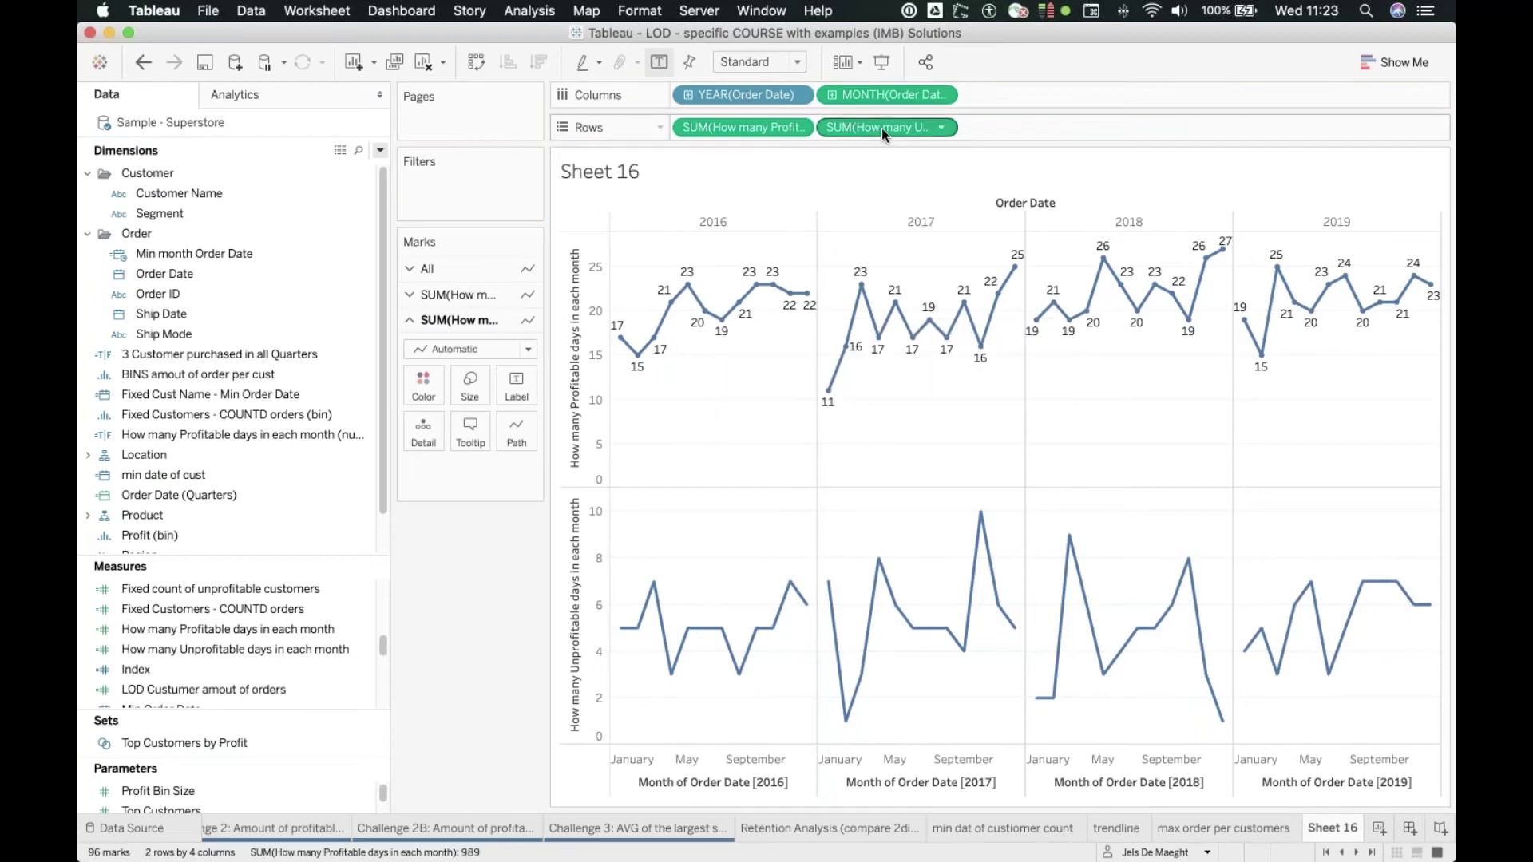
pyautogui.moveTo(879, 135); pyautogui.dragTo(517, 389)
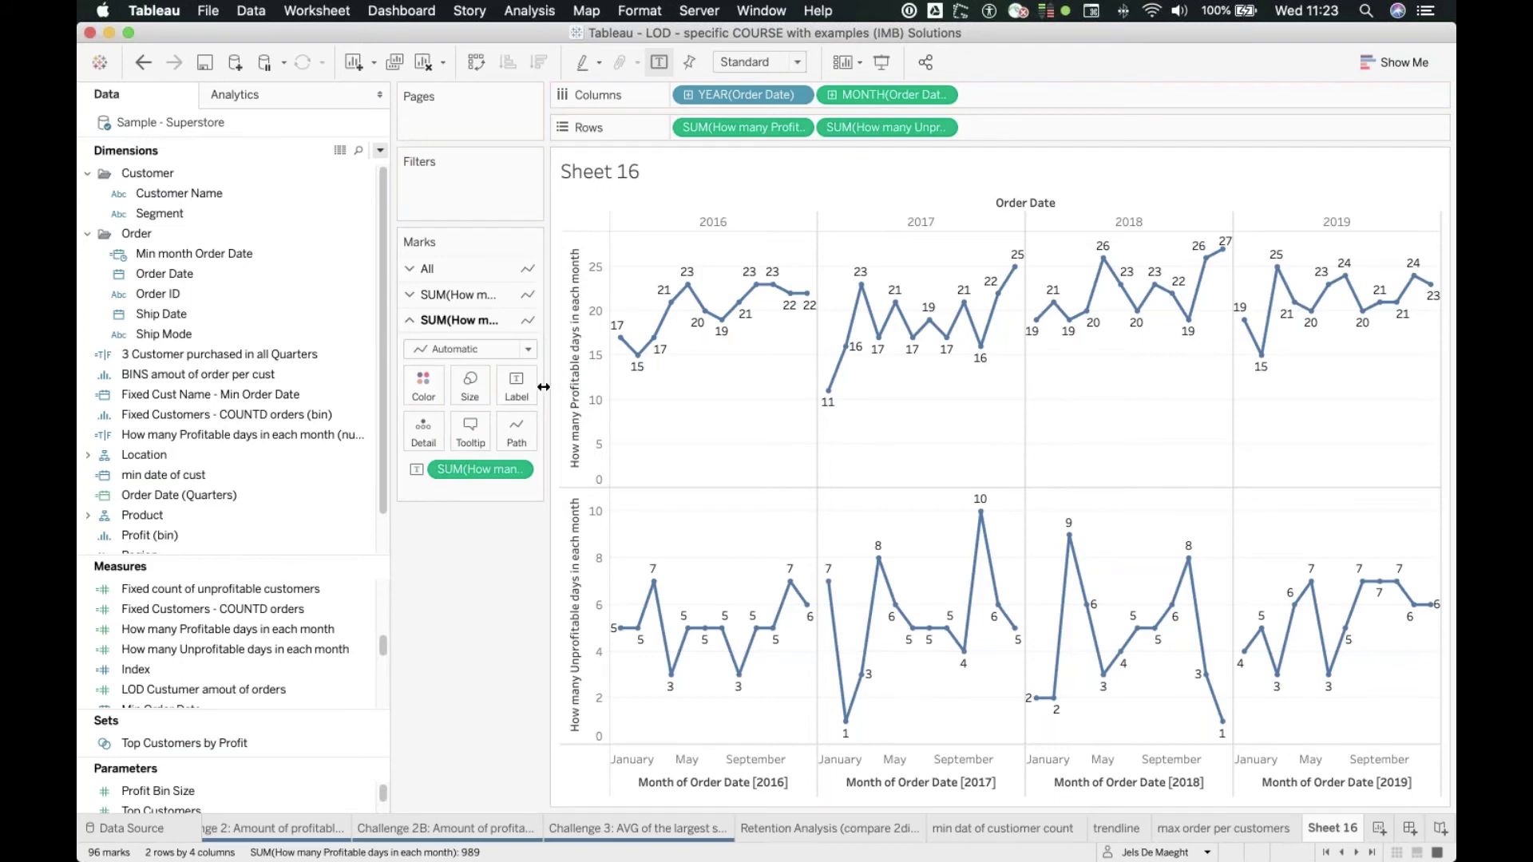
pyautogui.moveTo(553, 387); pyautogui.dragTo(625, 387)
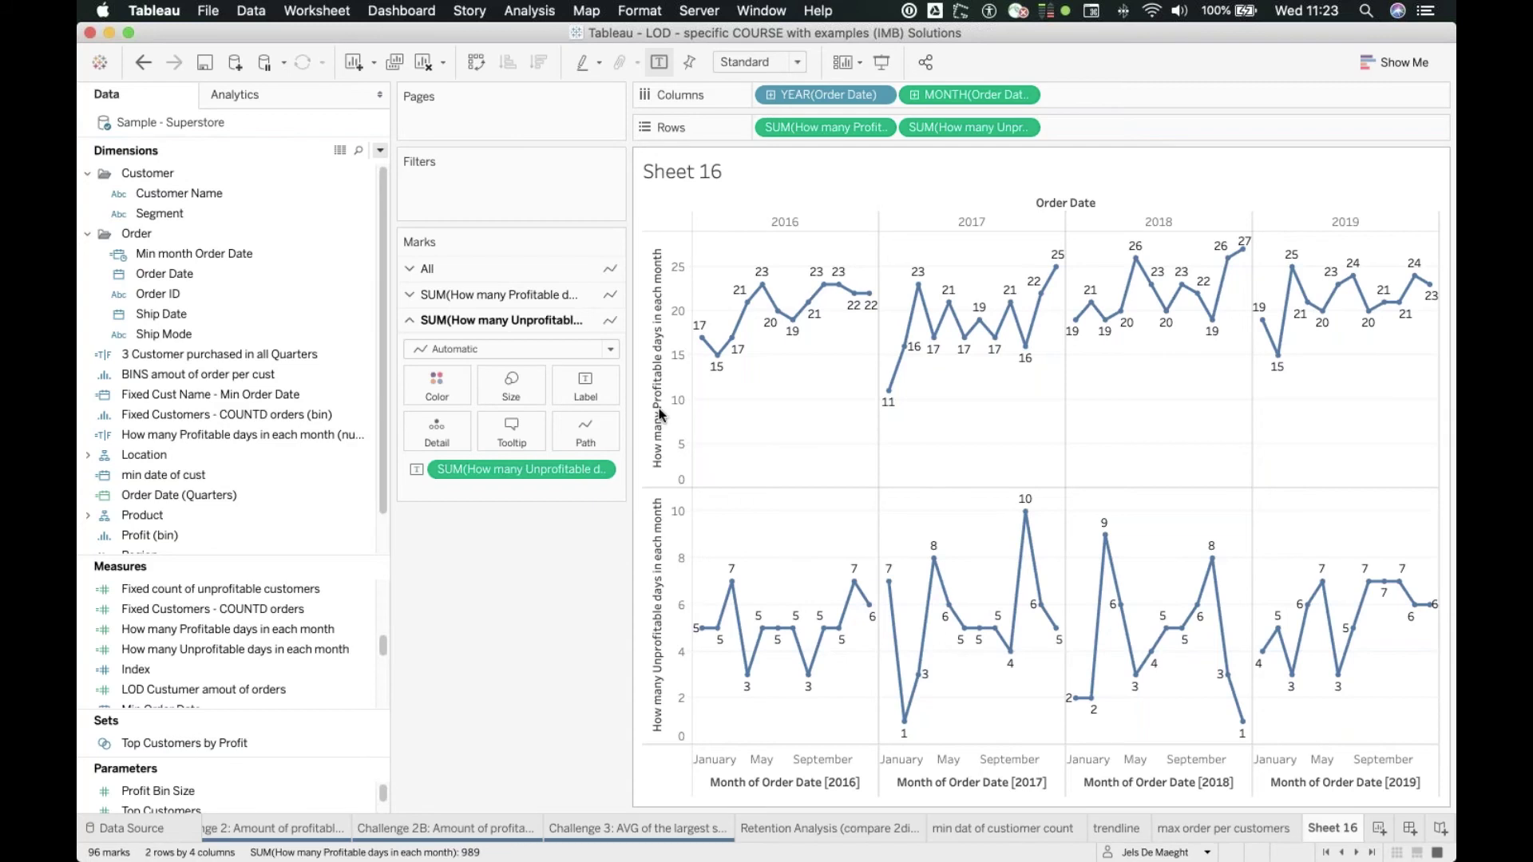
pyautogui.click(503, 272)
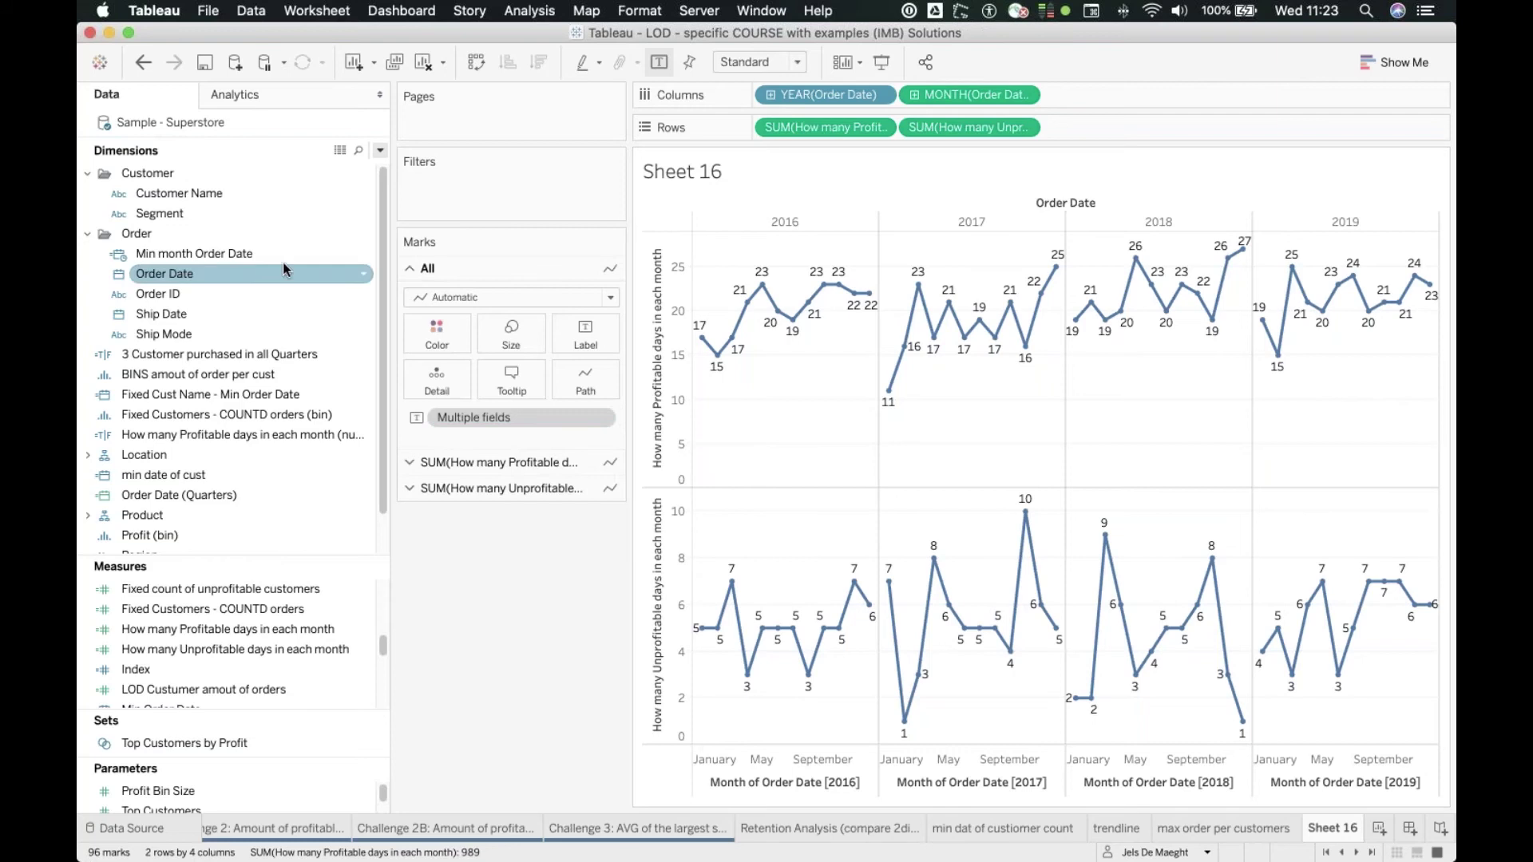
pyautogui.scroll(-2, 234, 495)
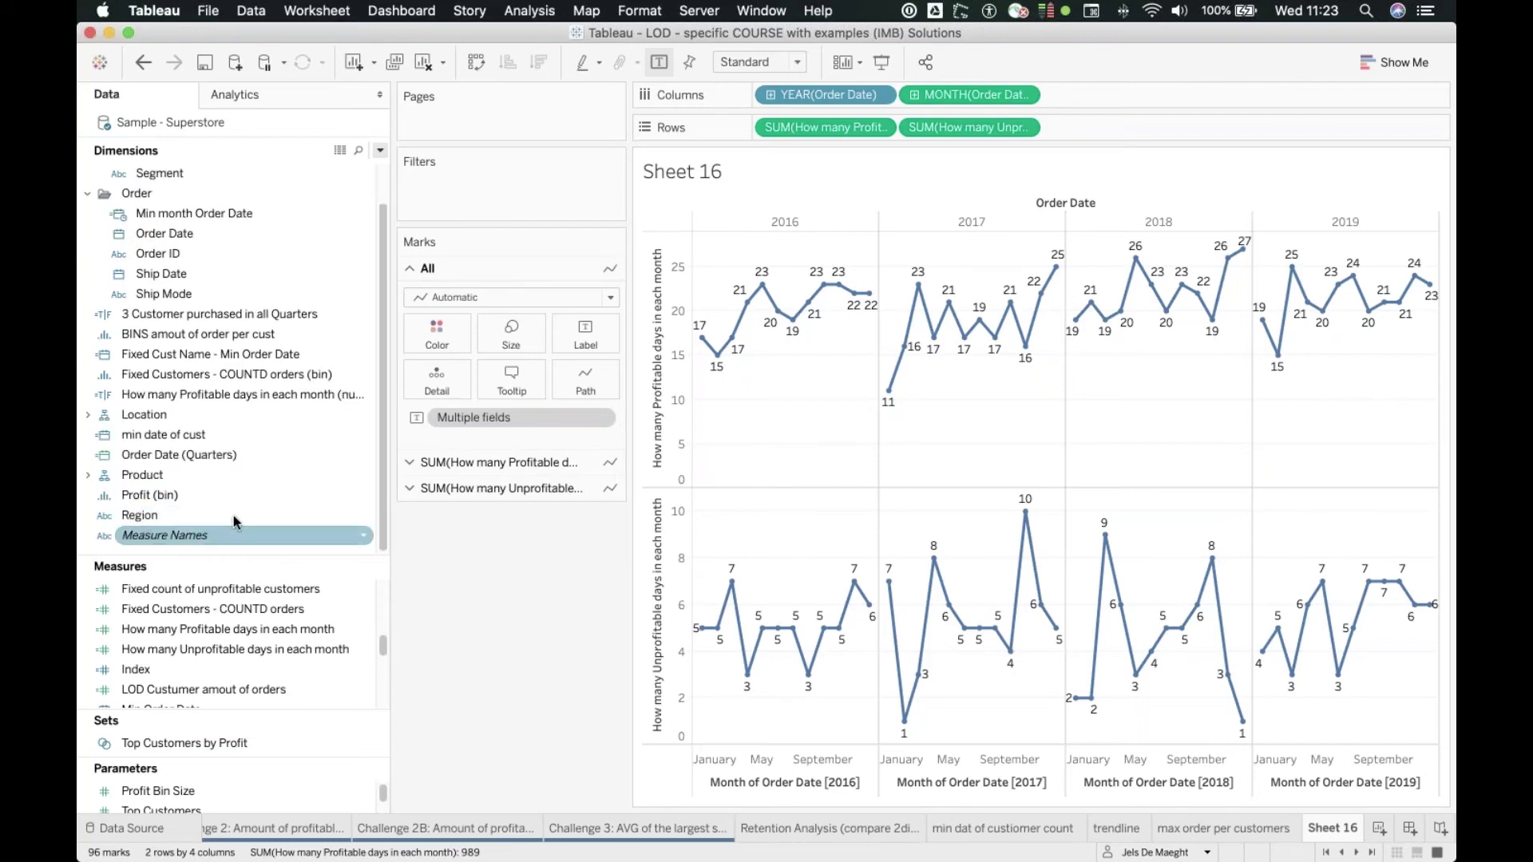
pyautogui.moveTo(172, 535); pyautogui.dragTo(455, 345)
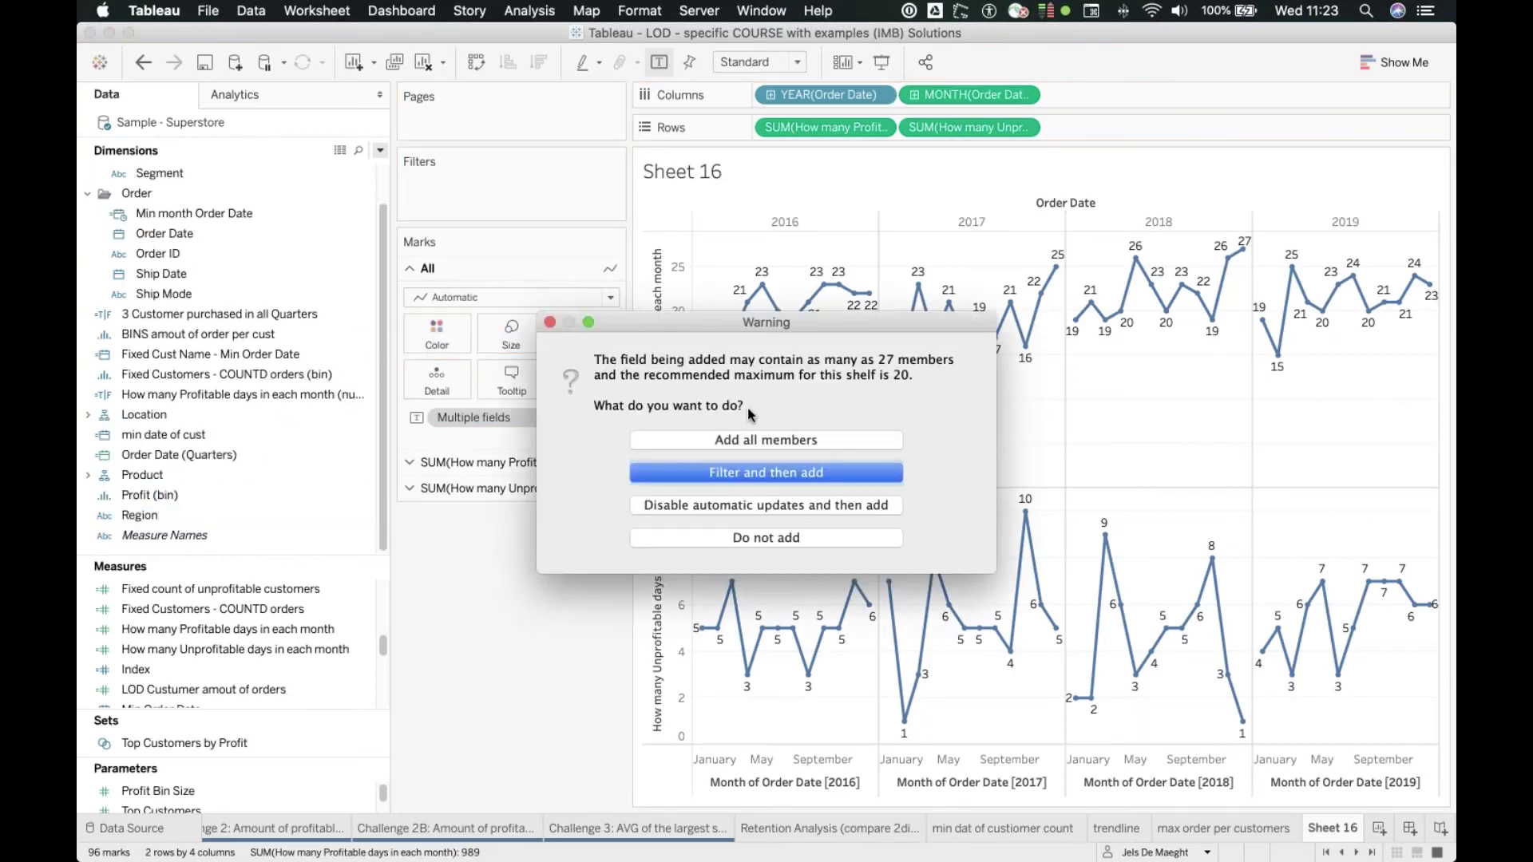
pyautogui.click(773, 538)
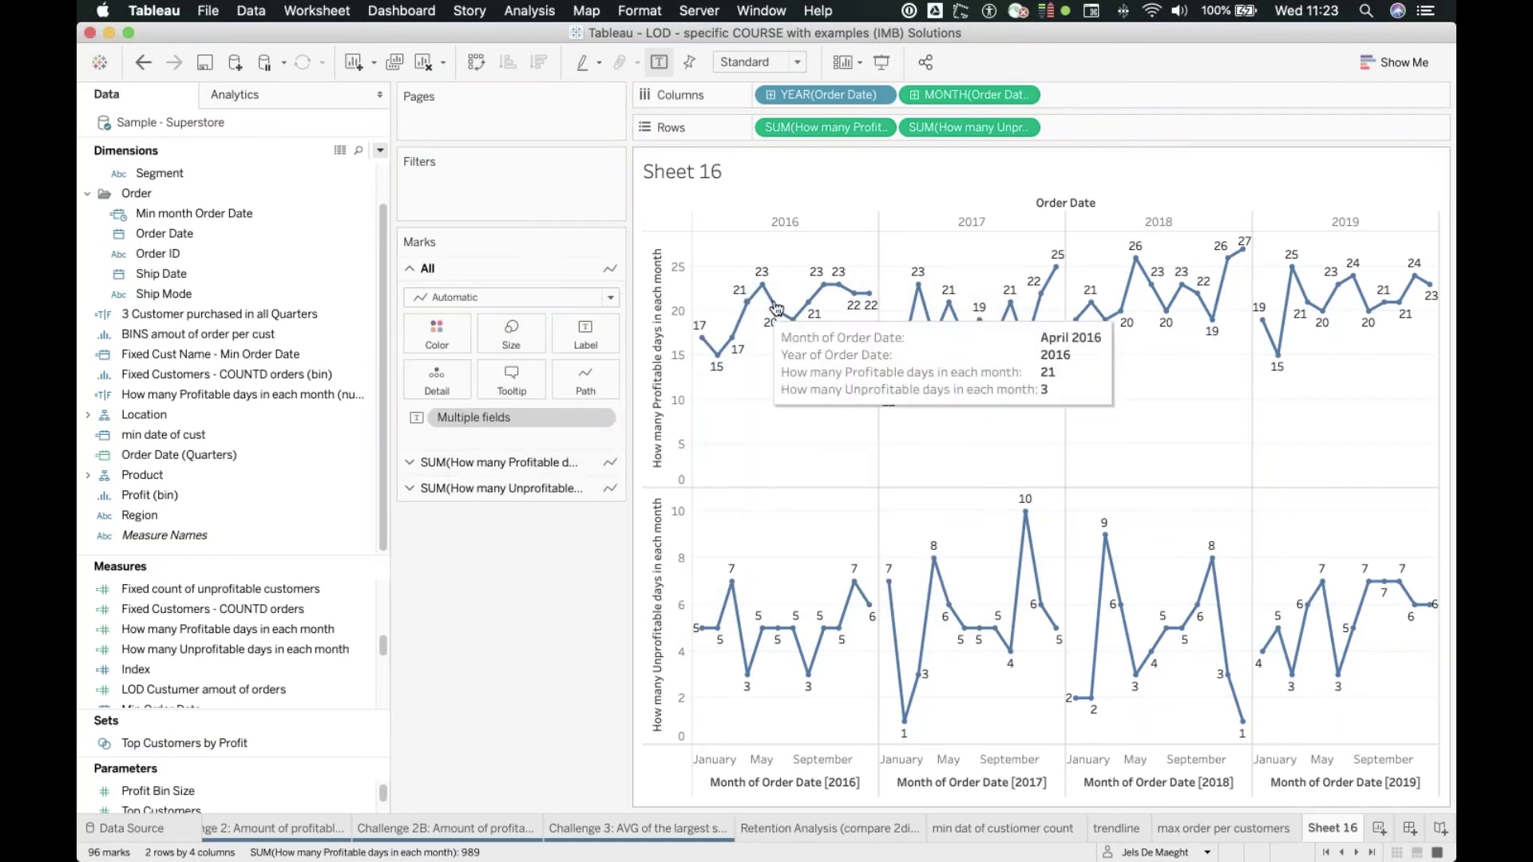
pyautogui.click(451, 346)
pyautogui.click(544, 735)
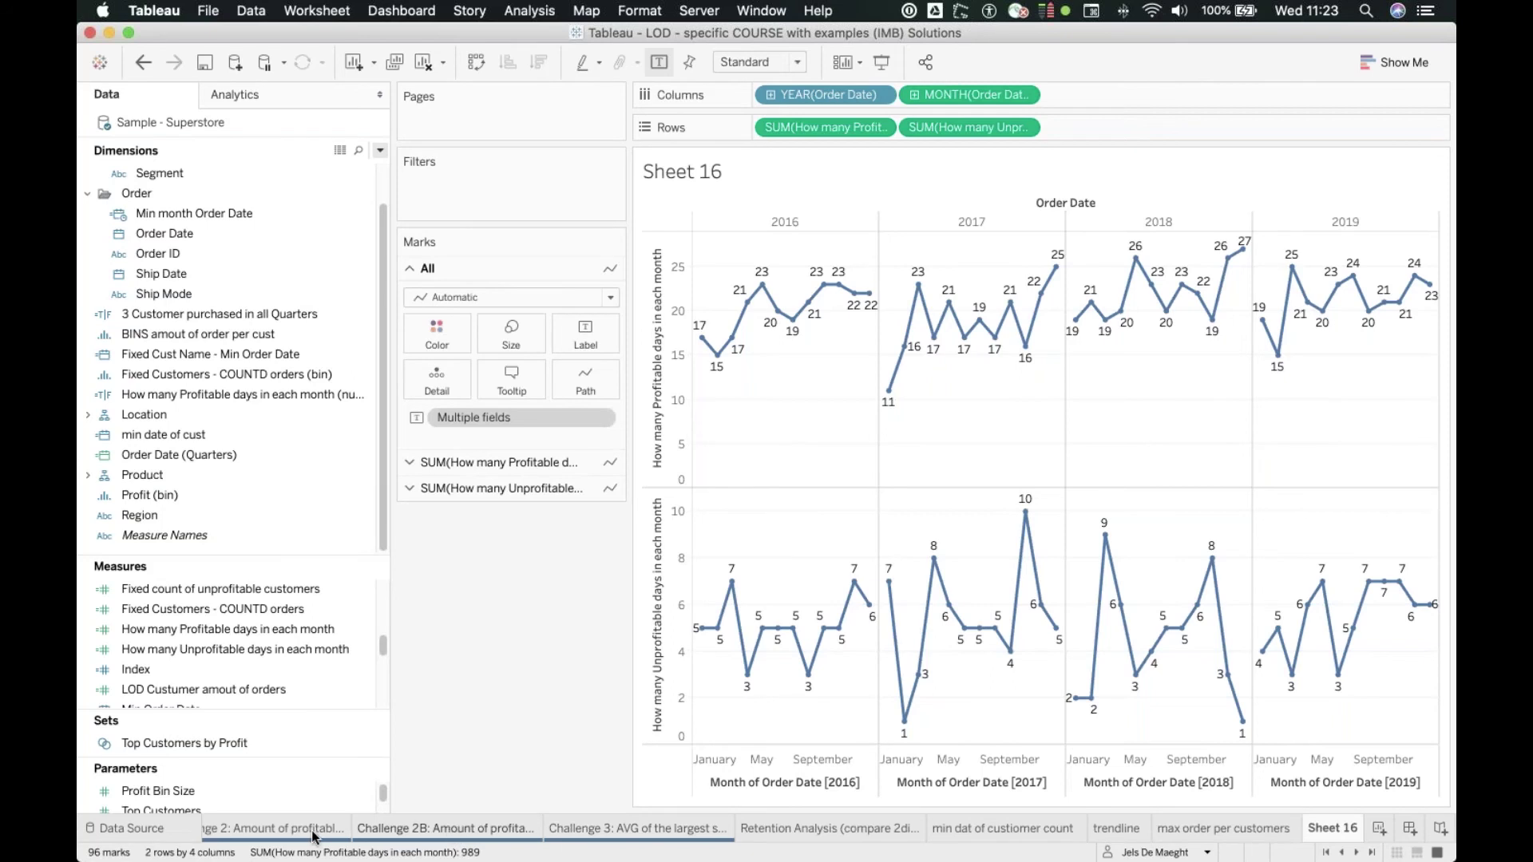
pyautogui.click(401, 835)
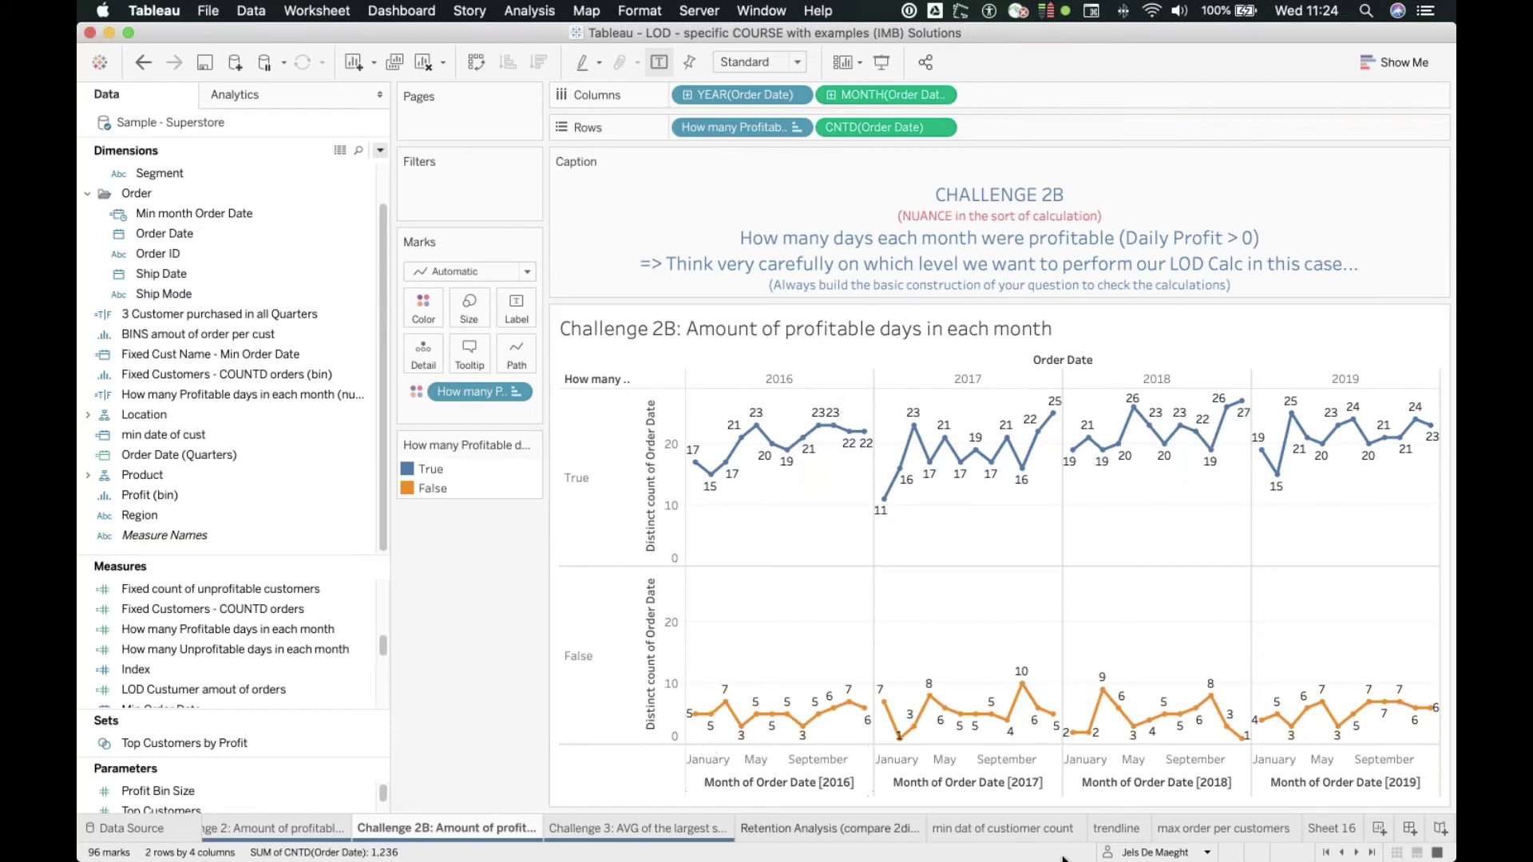
pyautogui.click(1332, 829)
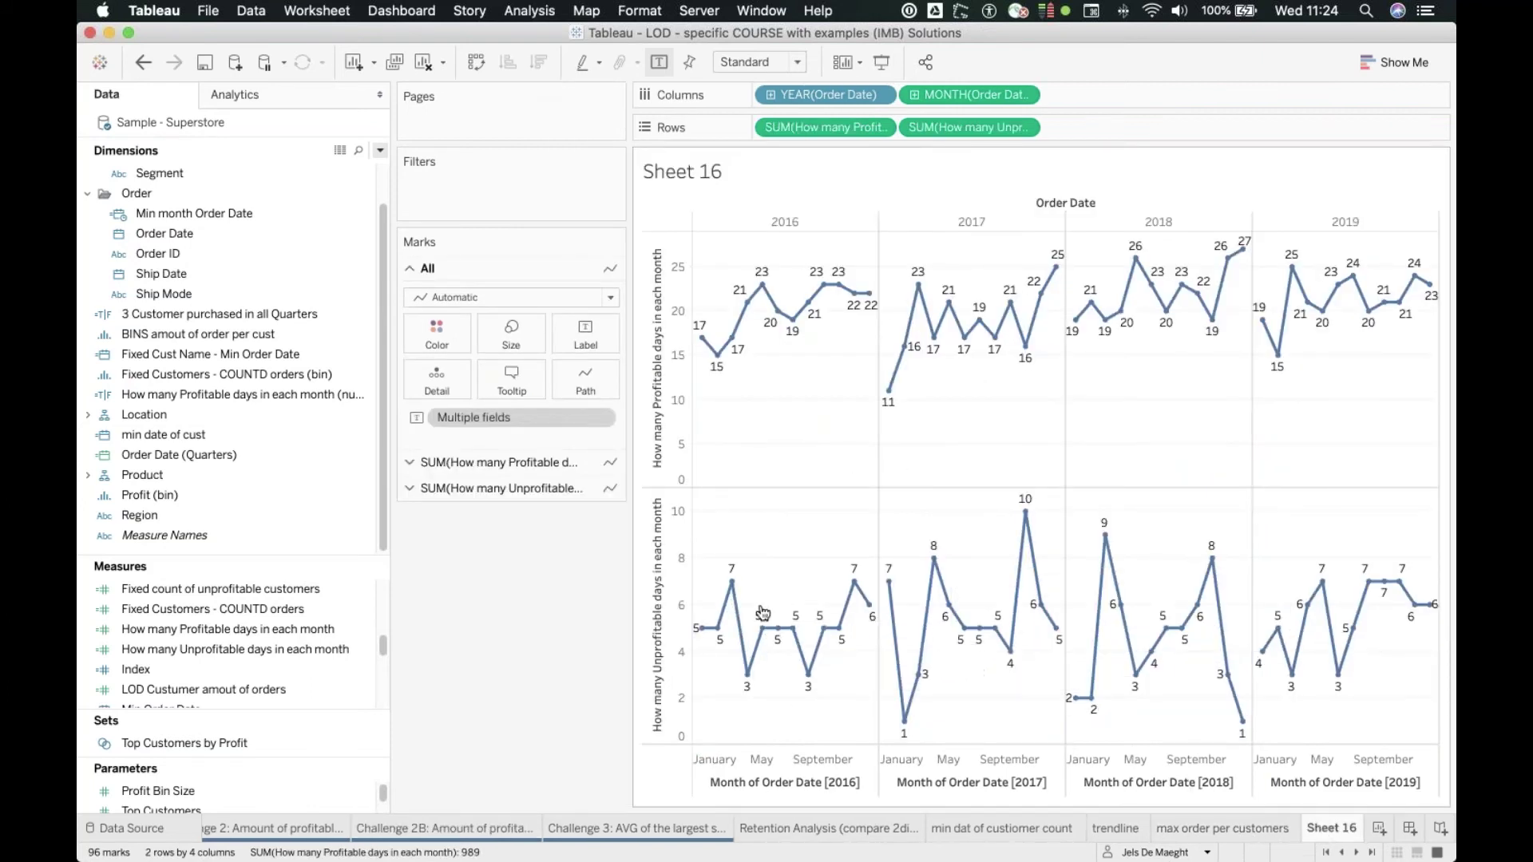
pyautogui.moveTo(720, 628)
pyautogui.moveTo(748, 684)
pyautogui.moveTo(723, 365)
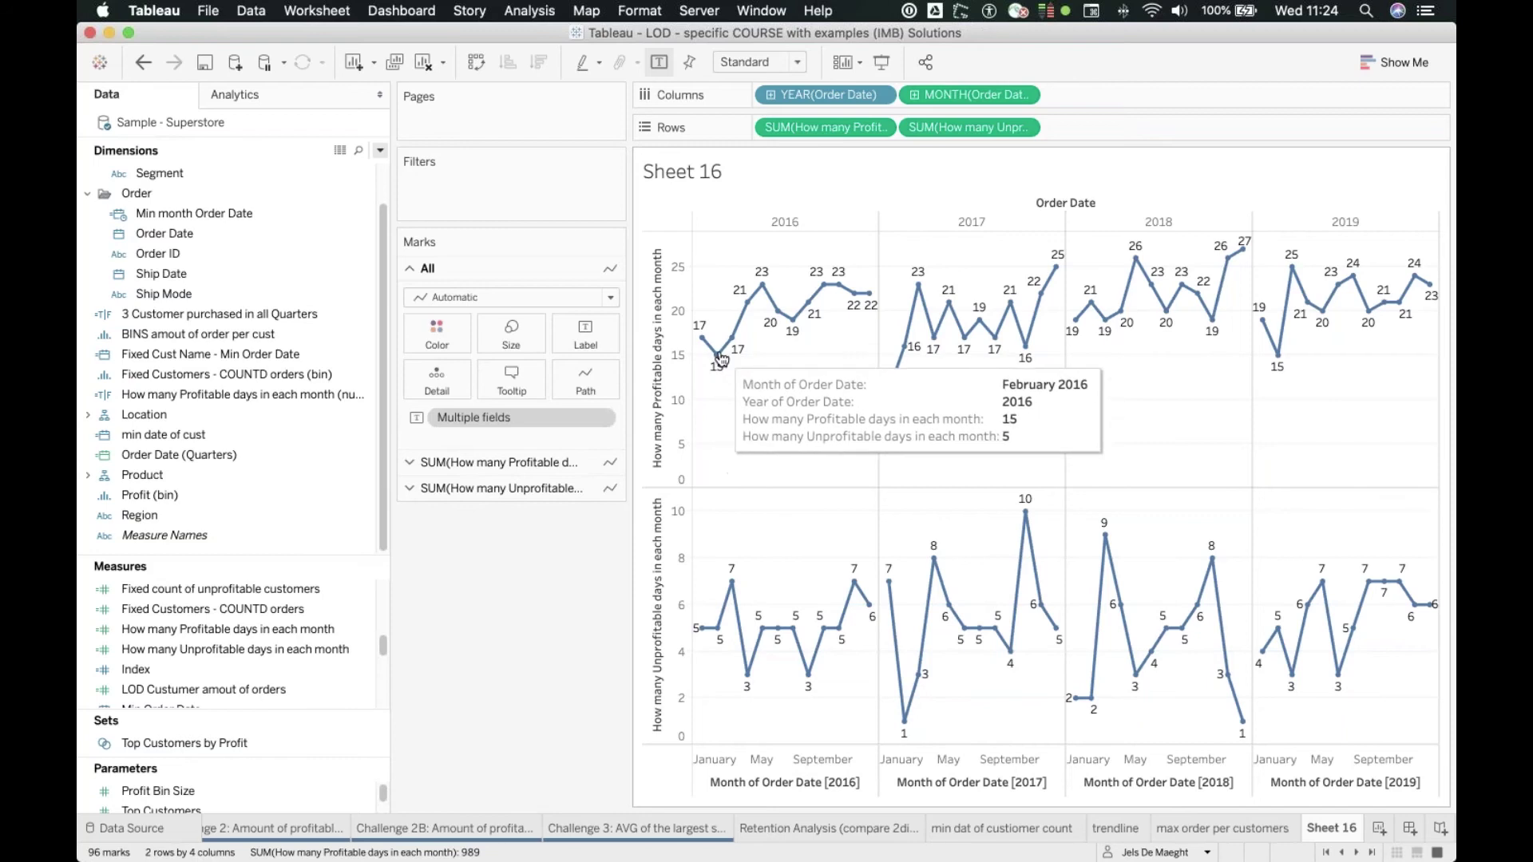
# Fix the profitable-days axis to a range of 0 to 31.
pyautogui.rightClick(663, 413)
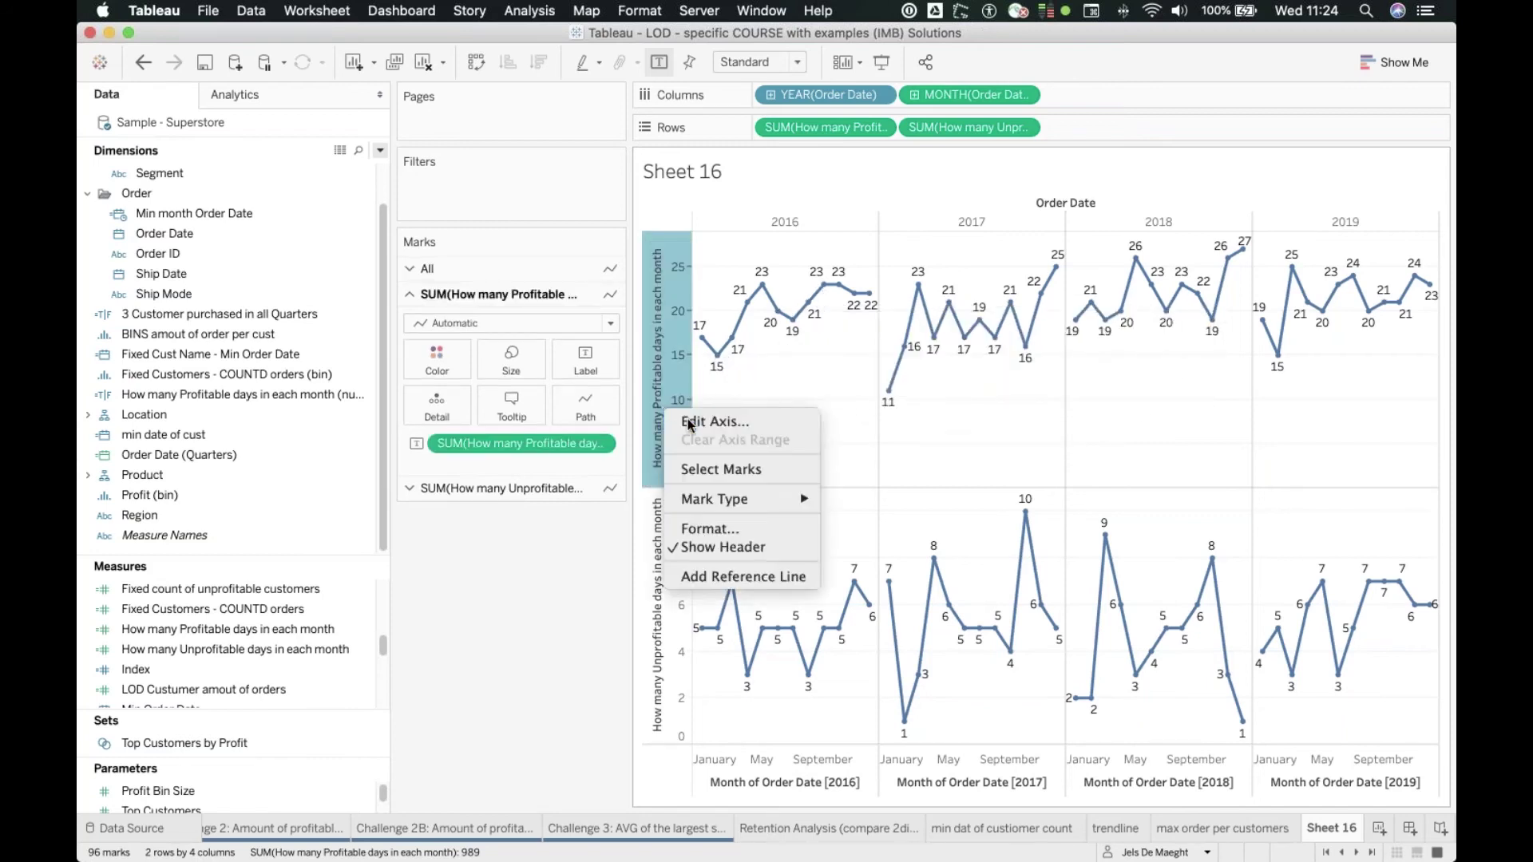
pyautogui.press('Escape')
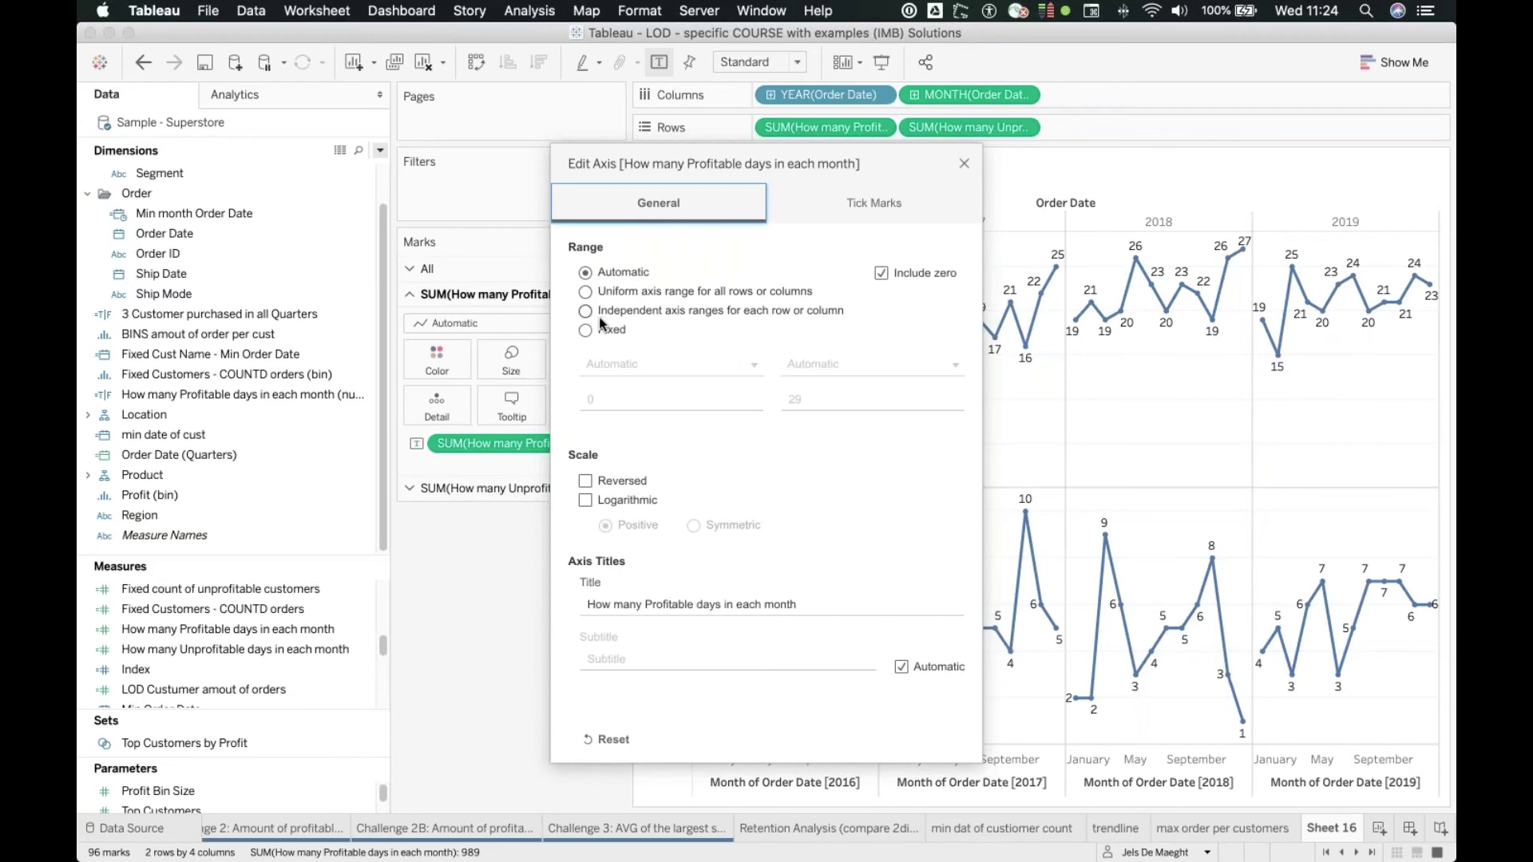
pyautogui.click(587, 330)
pyautogui.doubleClick(800, 397)
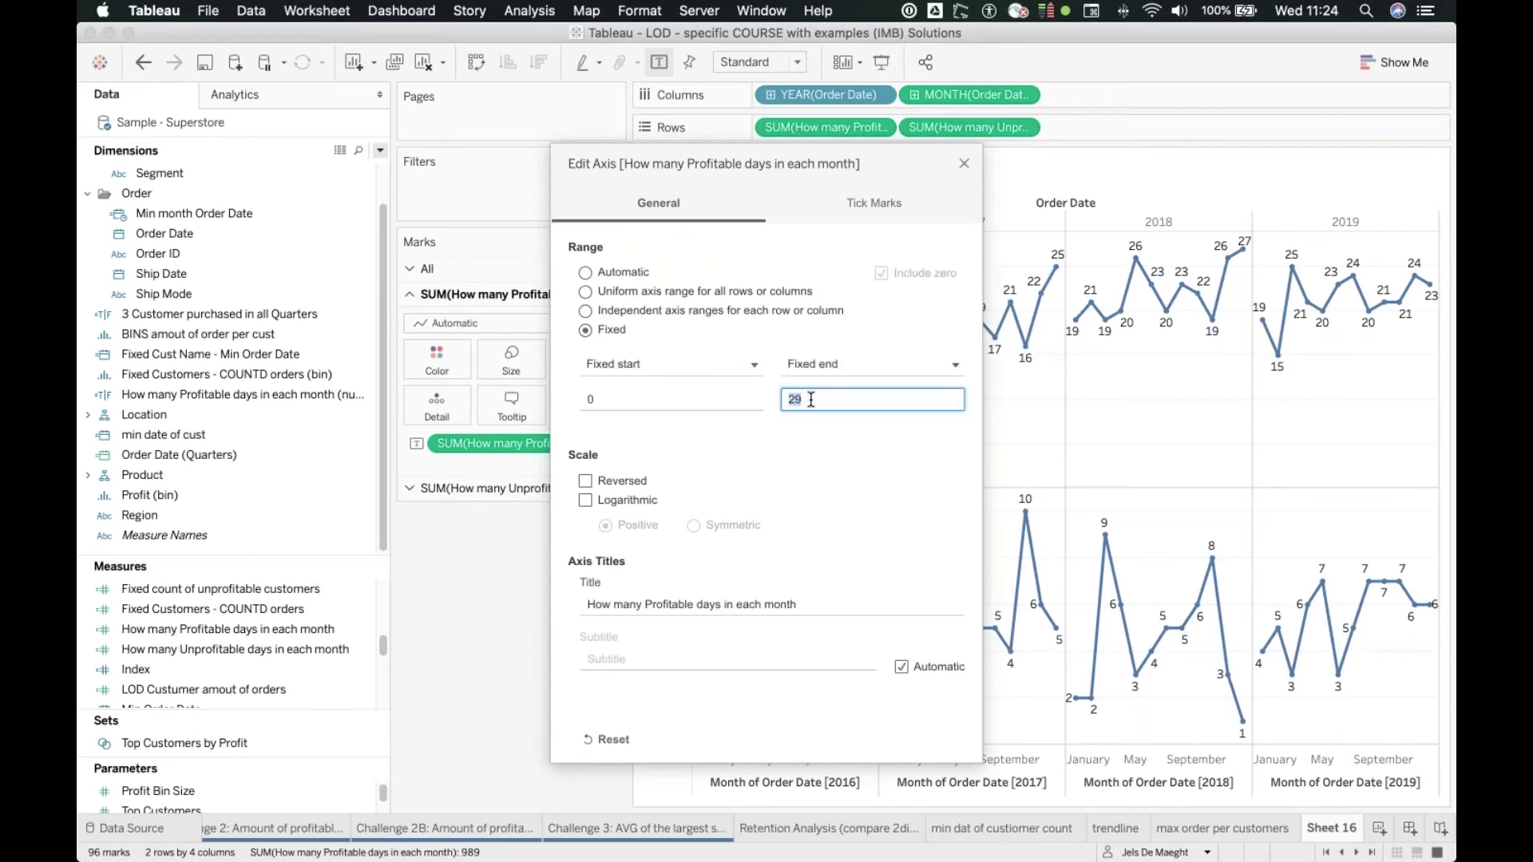
pyautogui.write('31')
pyautogui.click(965, 164)
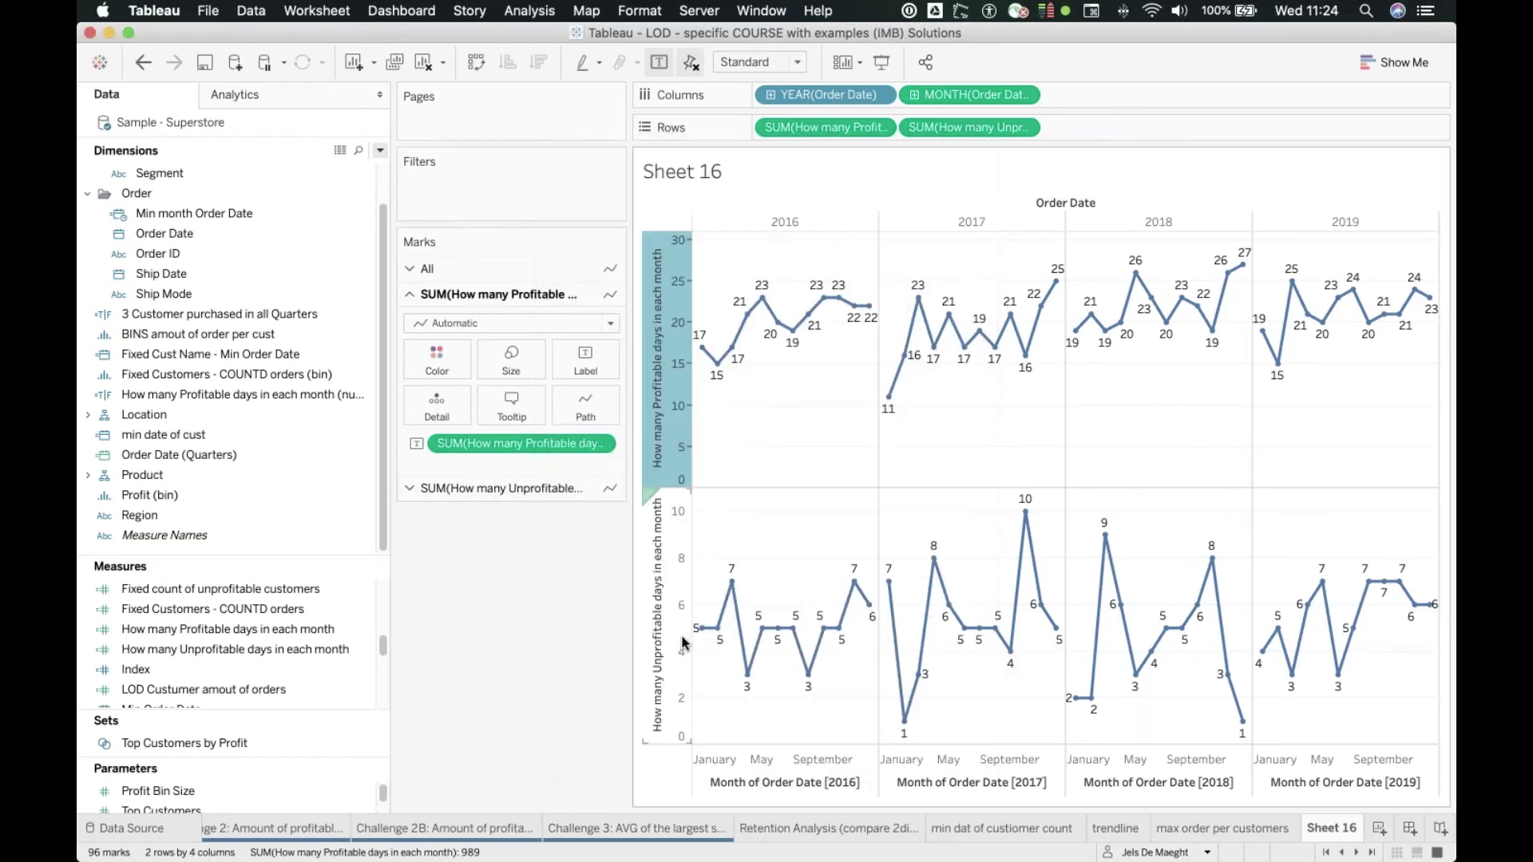
# Fix the unprofitable-days axis to a range of 0 to 31.
pyautogui.rightClick(655, 631)
pyautogui.click(630, 644)
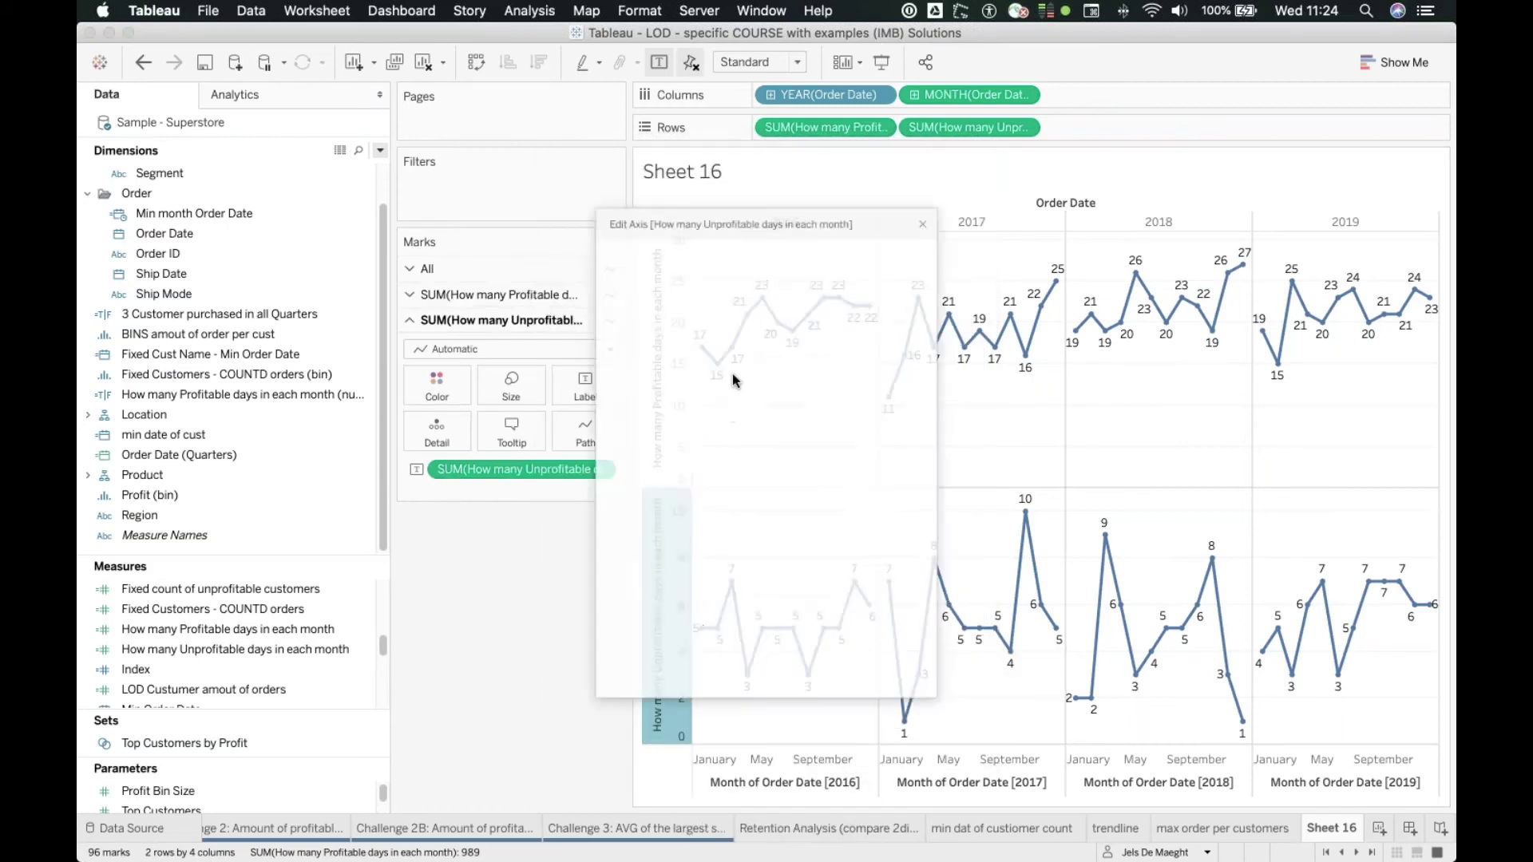
pyautogui.click(591, 329)
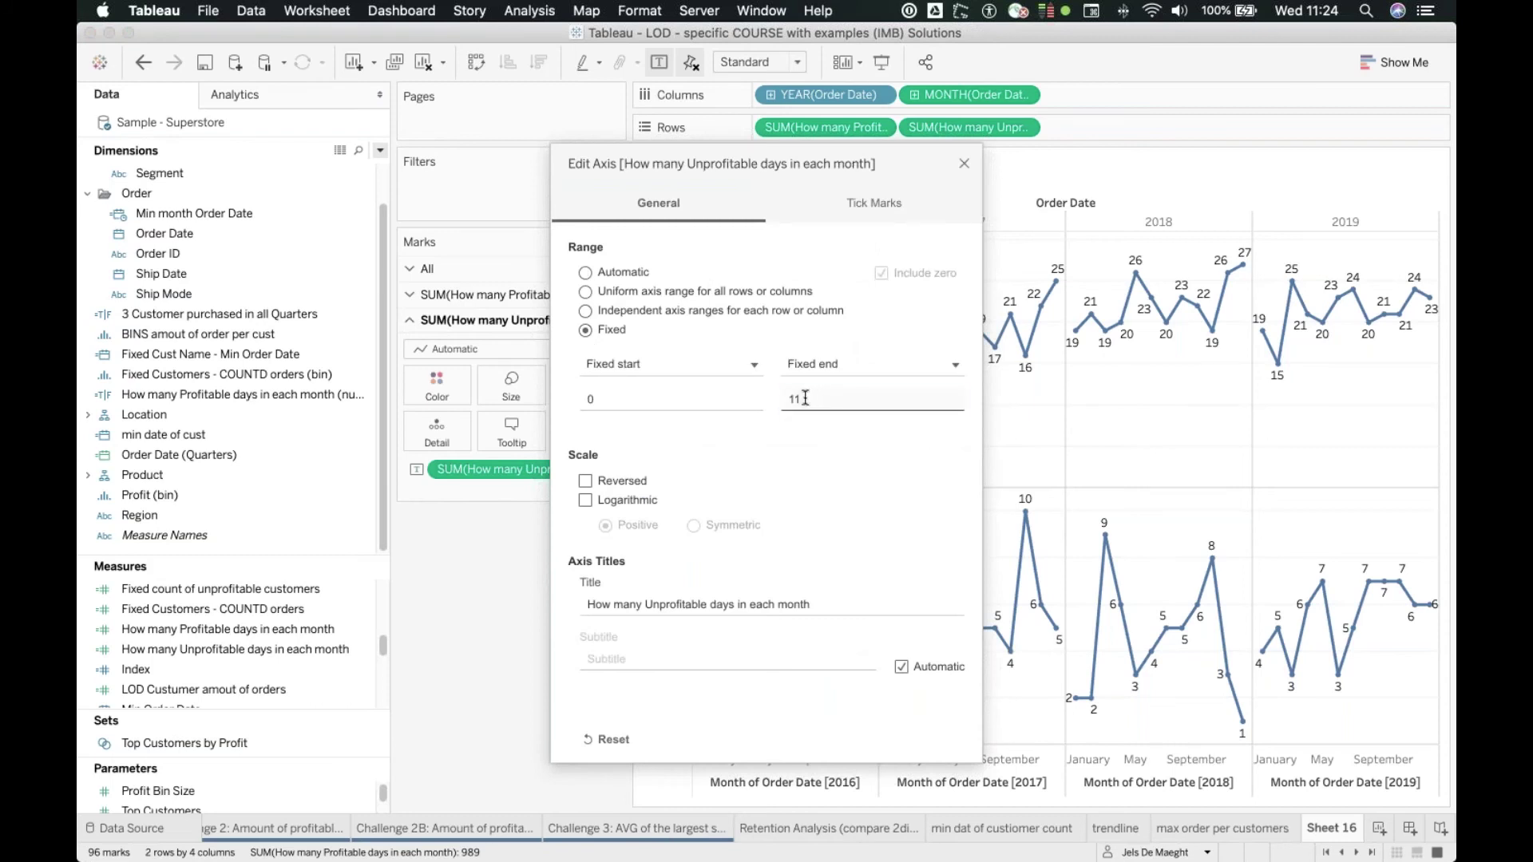
pyautogui.click(805, 400)
pyautogui.doubleClick(811, 399)
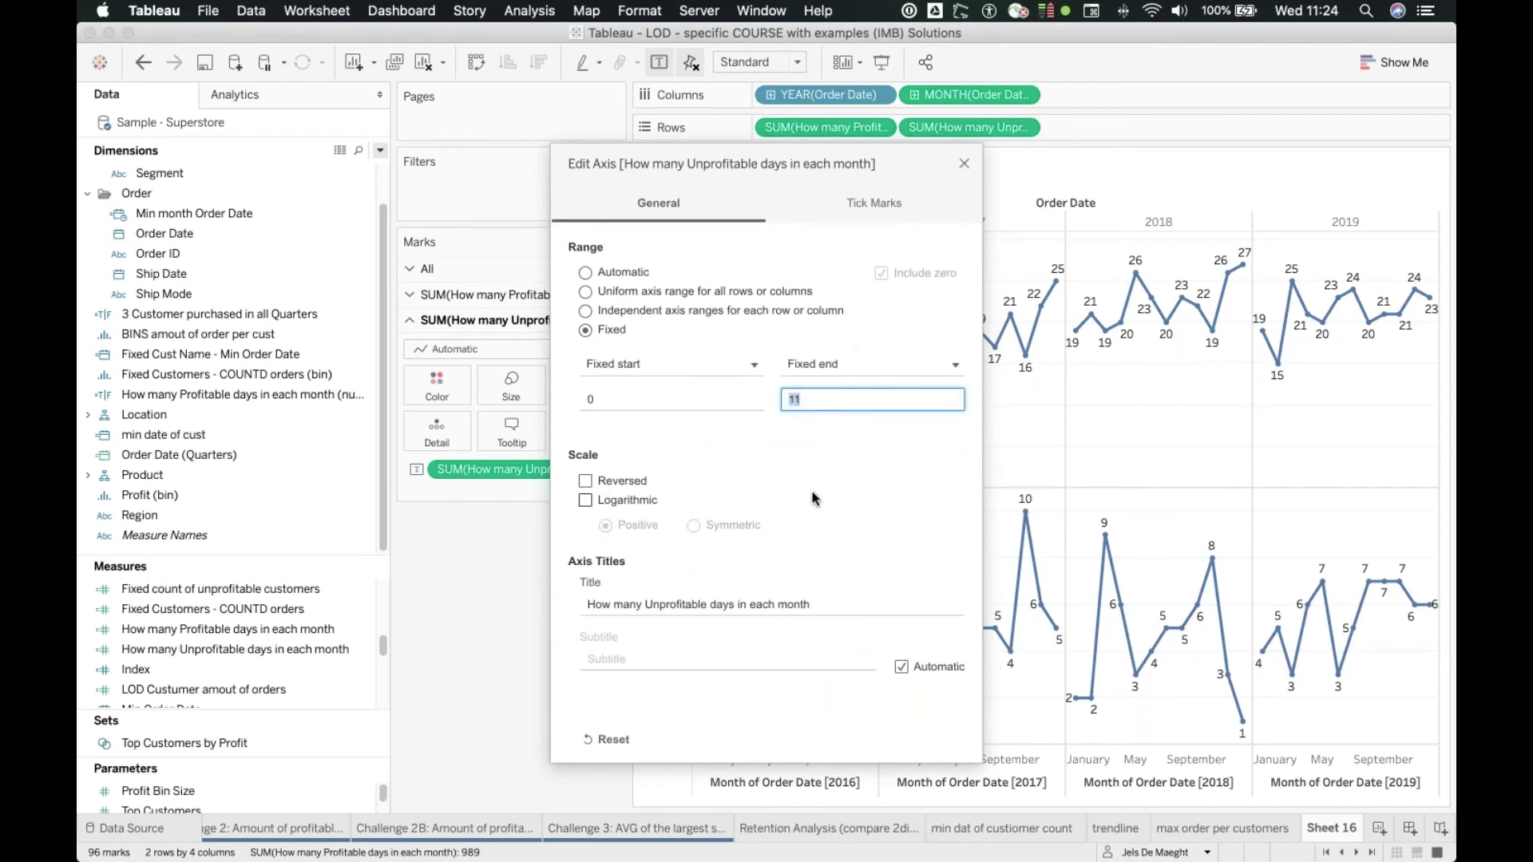
pyautogui.write('31')
pyautogui.click(964, 165)
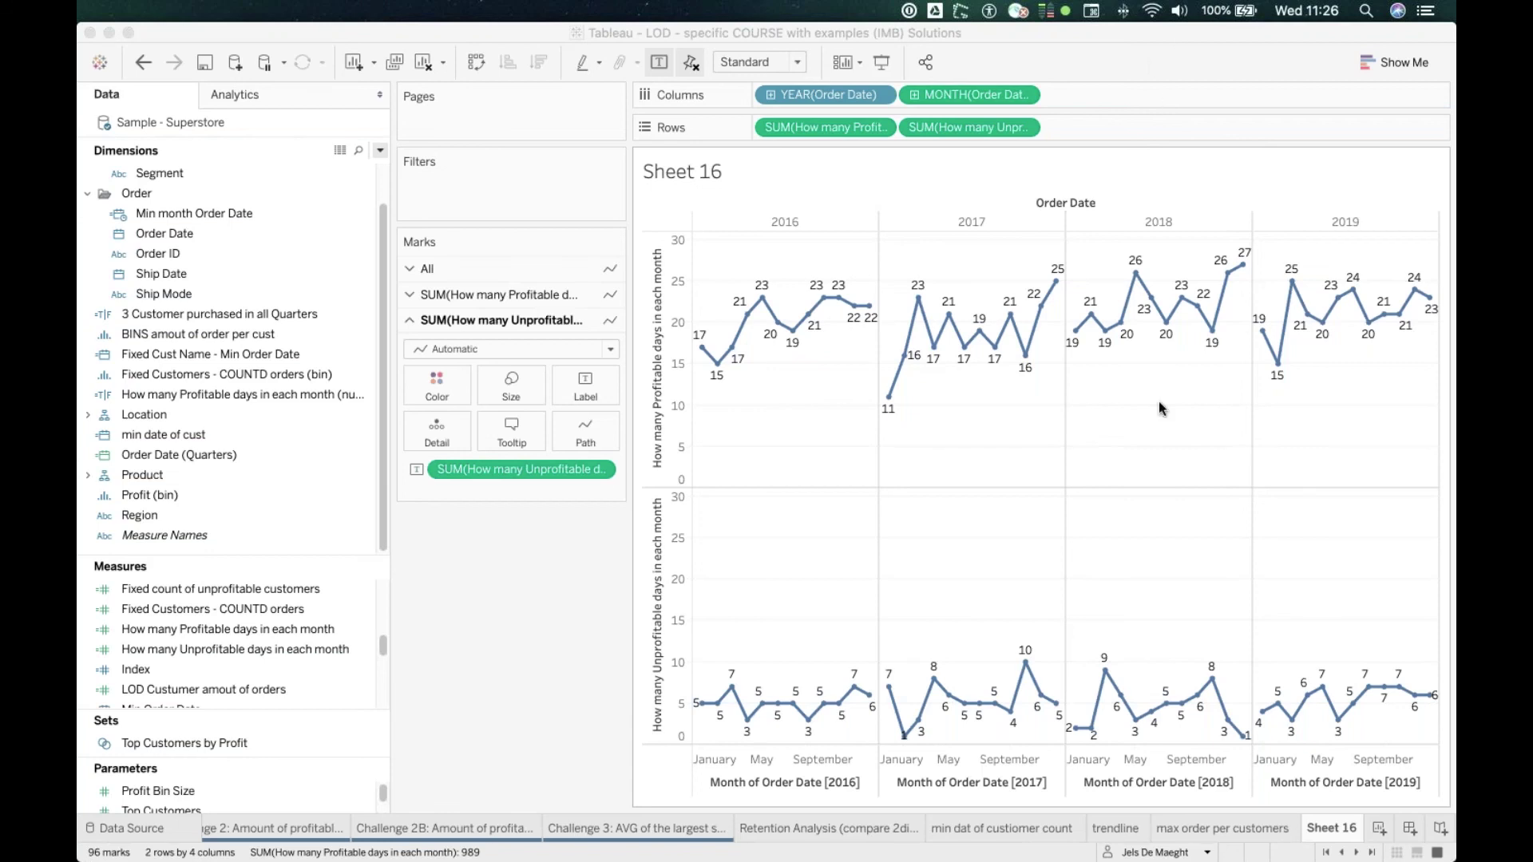
# Remove YEAR(Order Date) from Columns so months run continuously from 2016 to 2019.
pyautogui.moveTo(837, 98); pyautogui.dragTo(495, 559)
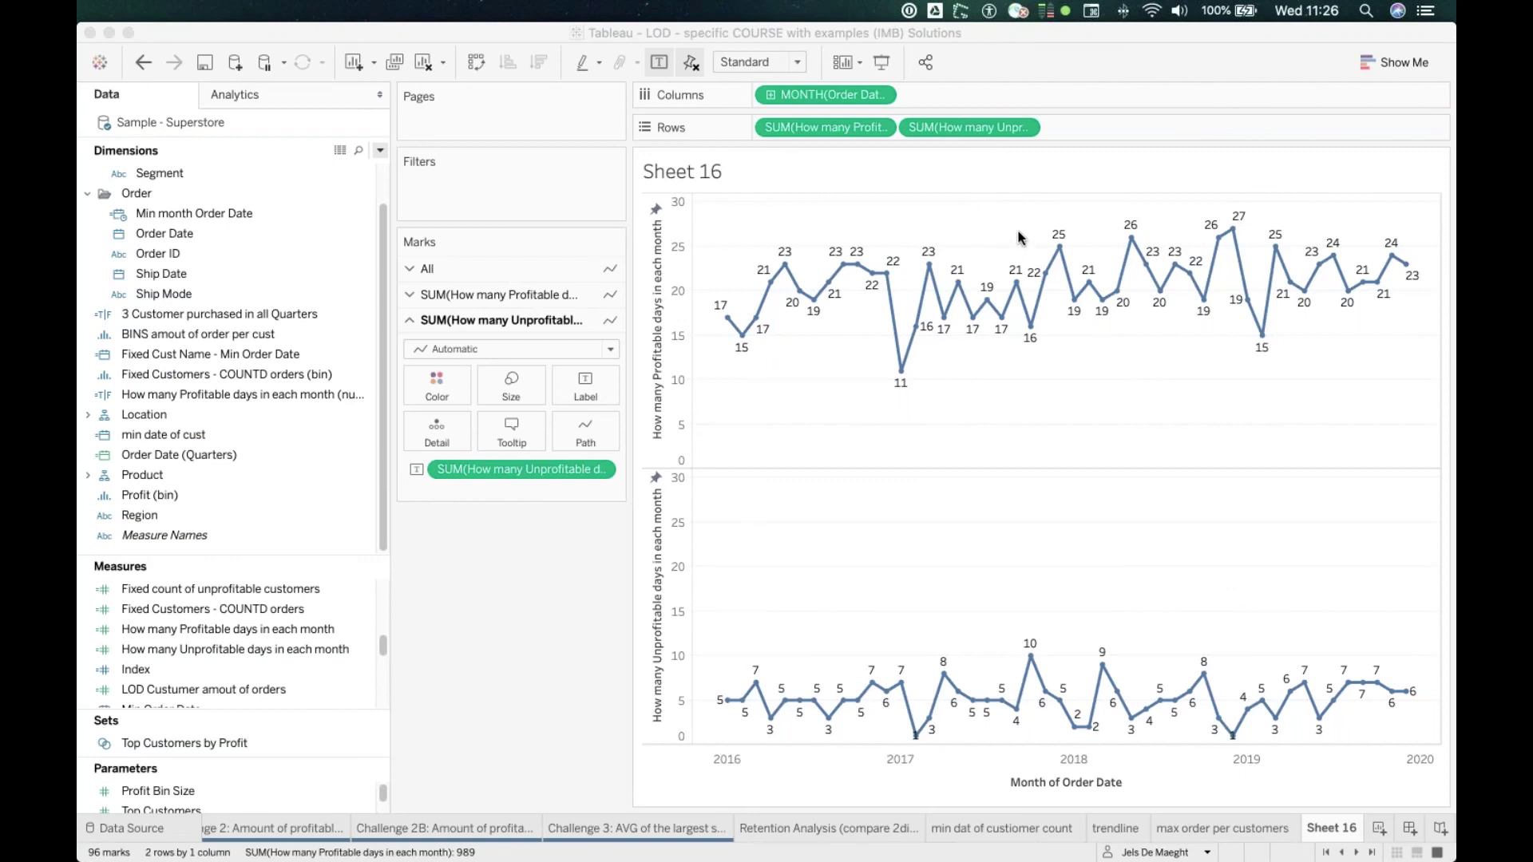
# Set SUM(How many Unprofitable days) to Dual Axis, overlaying it on the profitable-days line.
pyautogui.click(1023, 127)
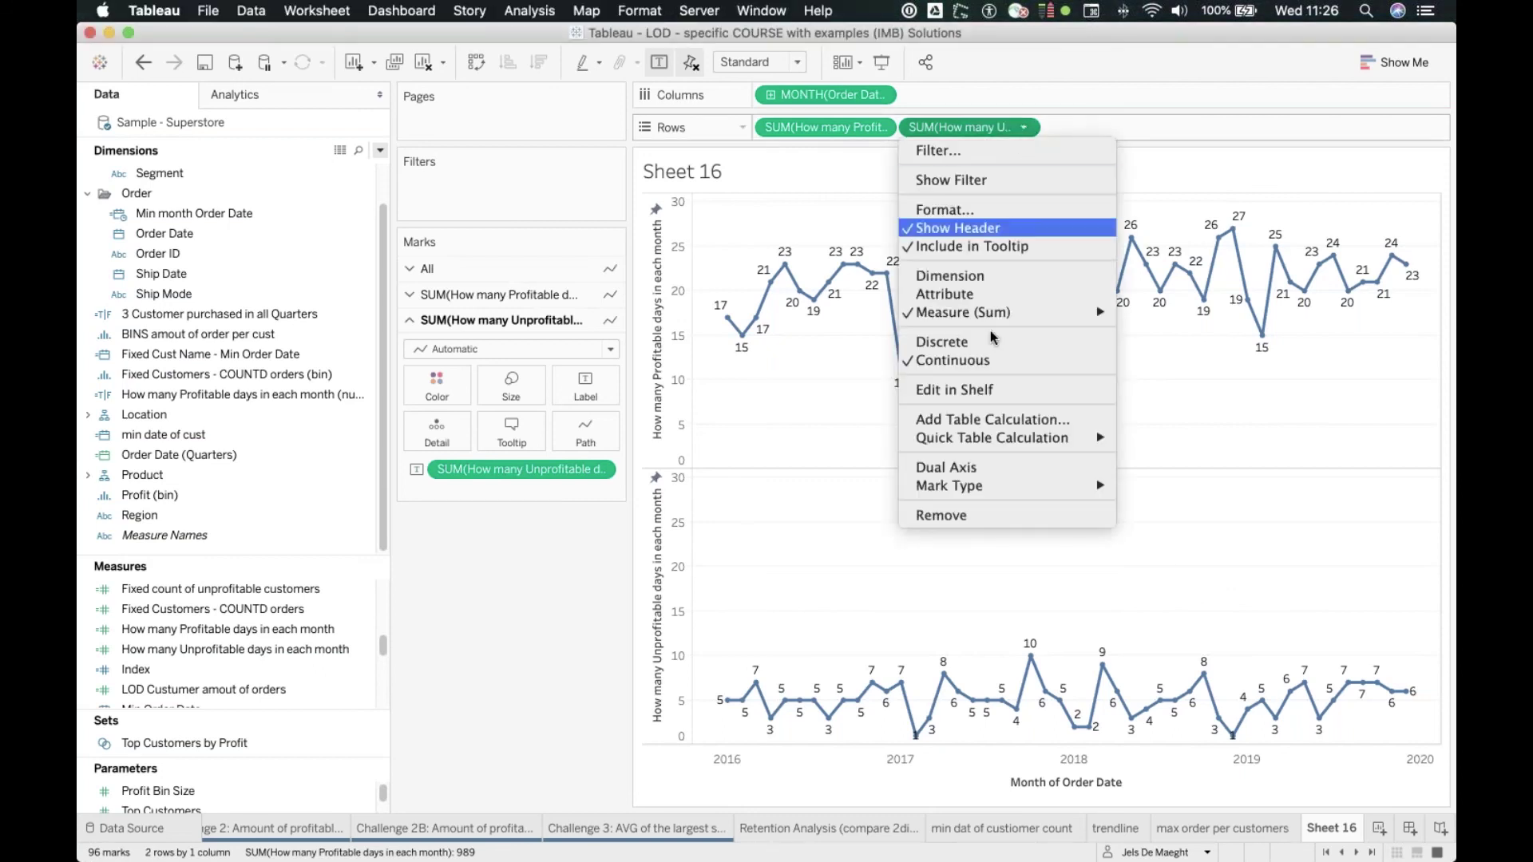
pyautogui.click(984, 469)
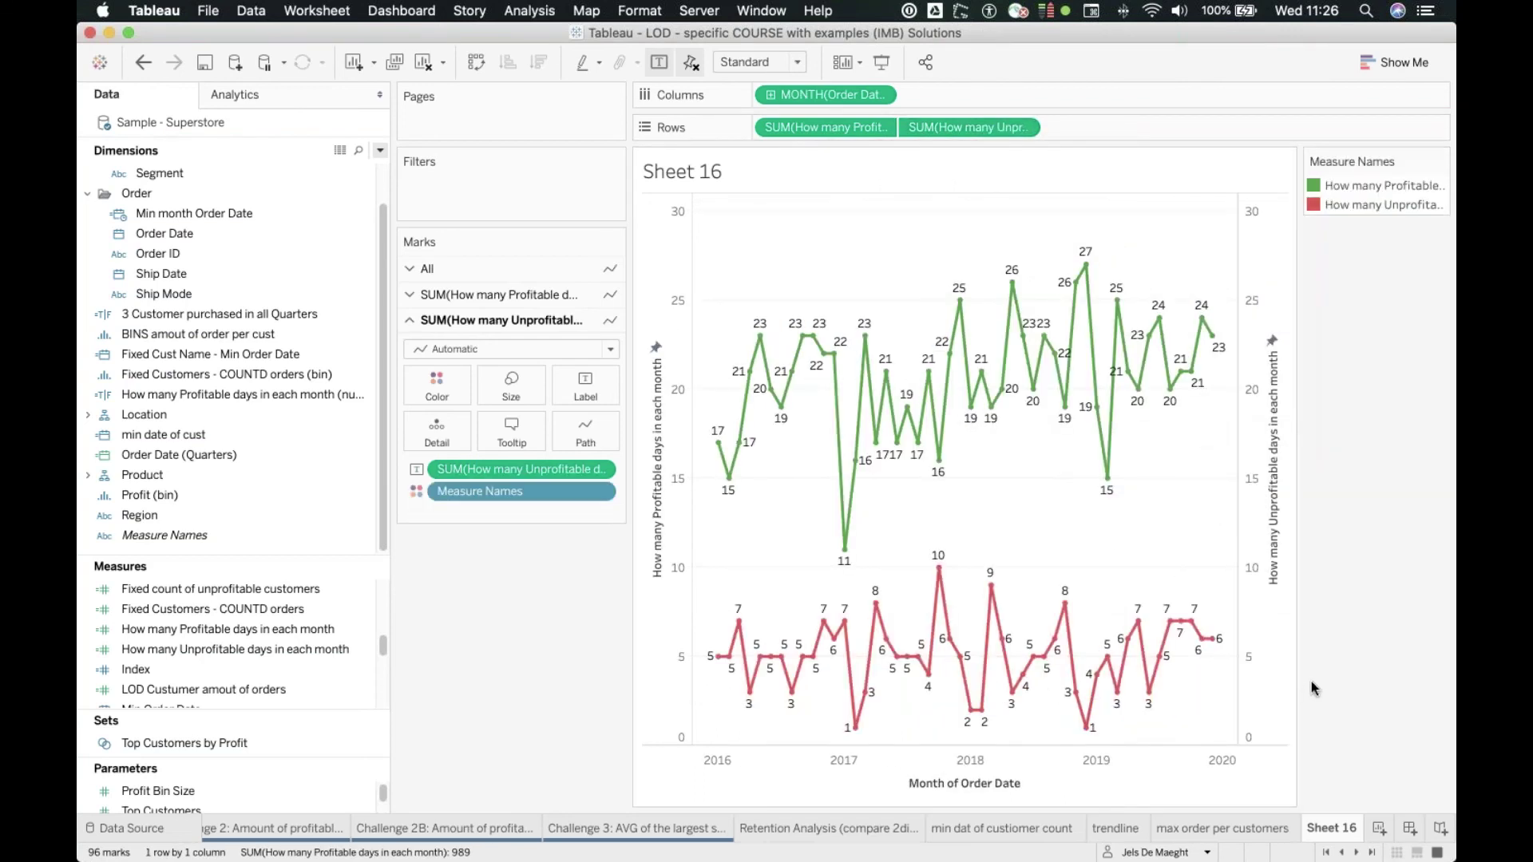